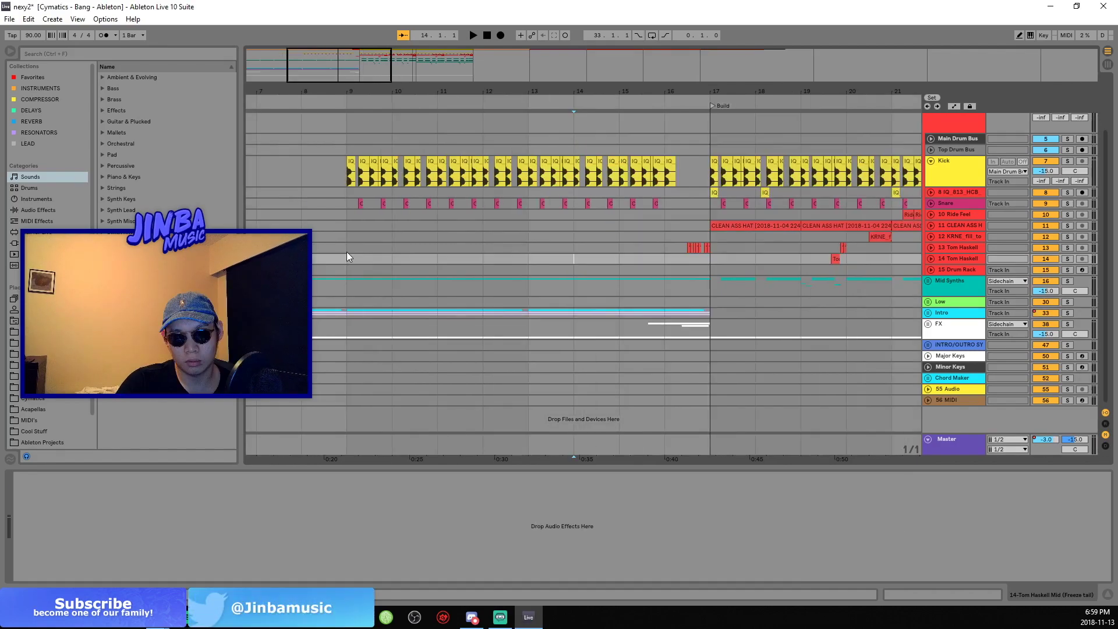
Play the arrangement from bar 9 through the build section, stopping around the mid fill.
left_click(344, 250)
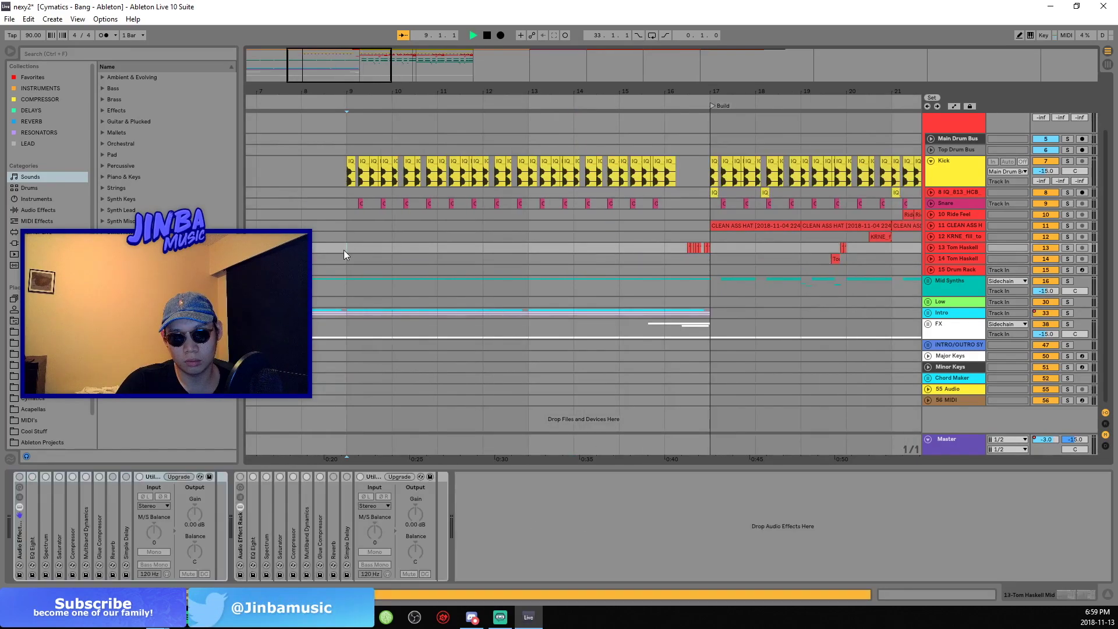
key("space")
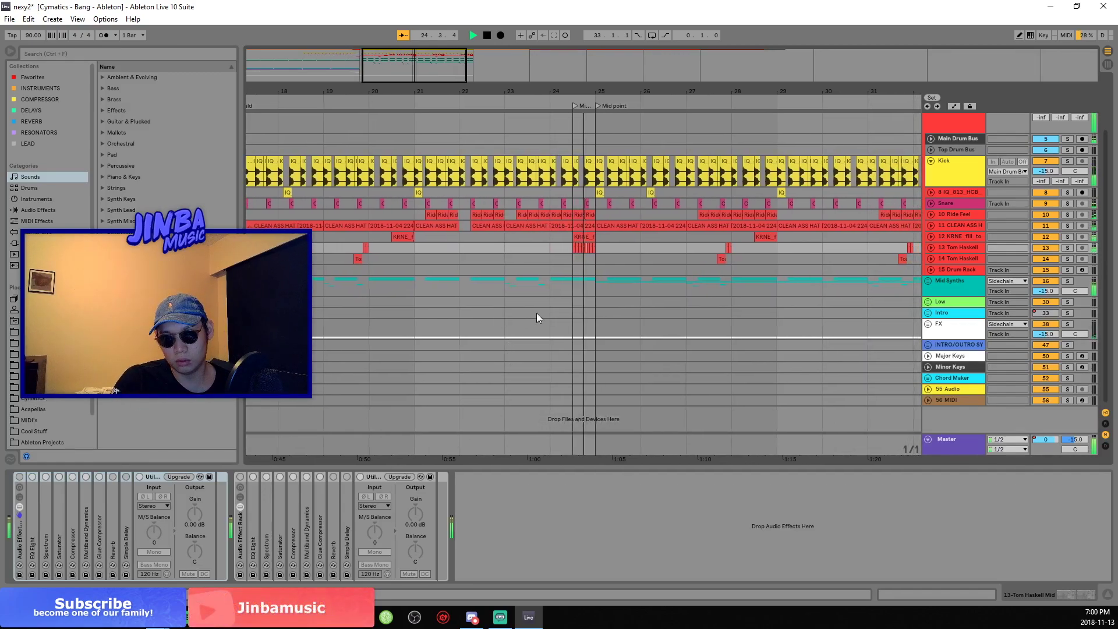
key("space")
Unfold the Mid Synths group and select bars 17 to 20 on track 20 Serum.
left_click_drag(416, 92, 651, 100)
left_click_drag(356, 65, 355, 68)
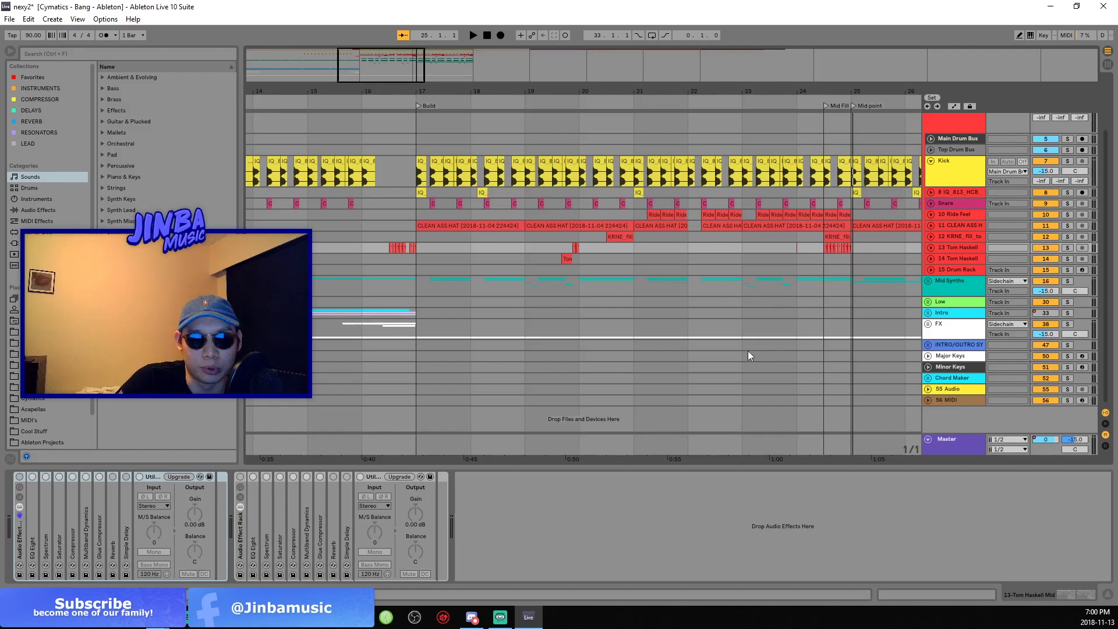
left_click(928, 281)
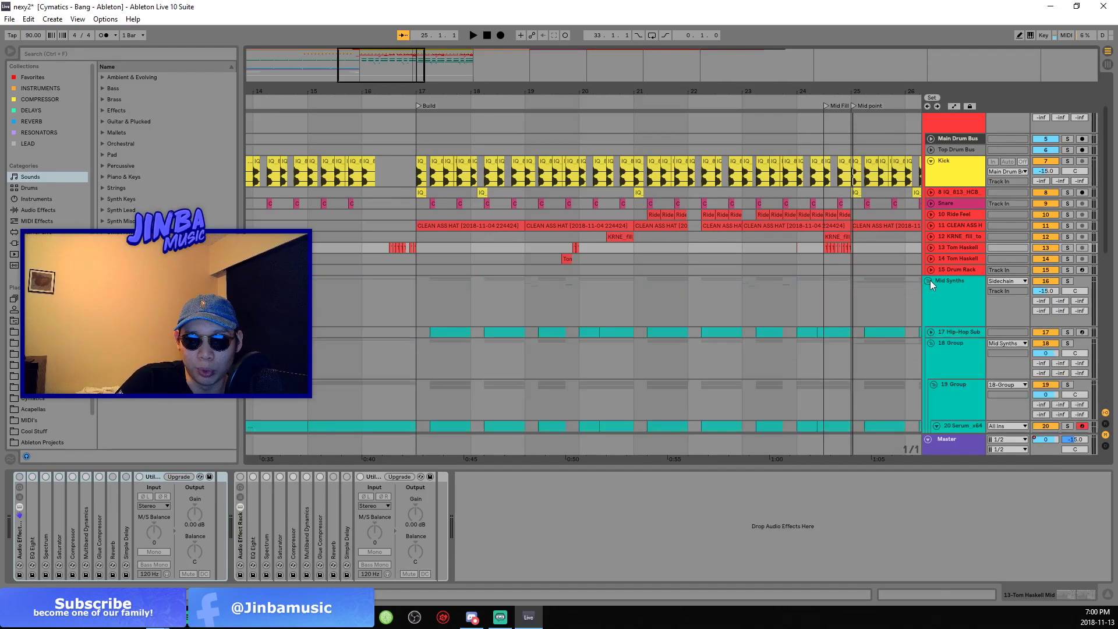
scroll(443, 268, "down", 5)
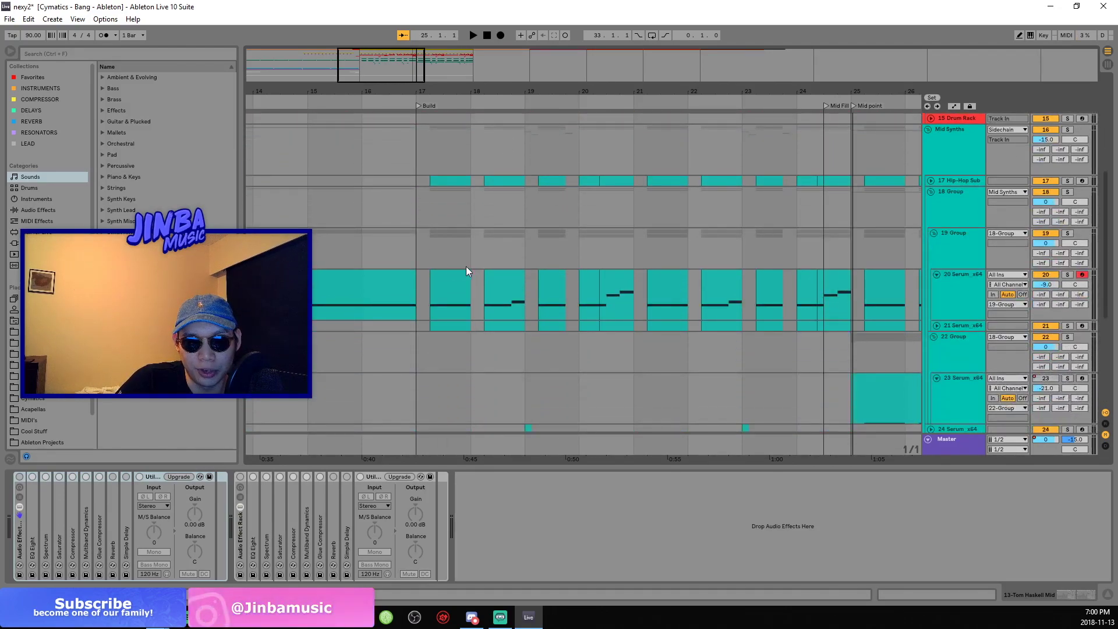
left_click_drag(417, 293, 585, 279)
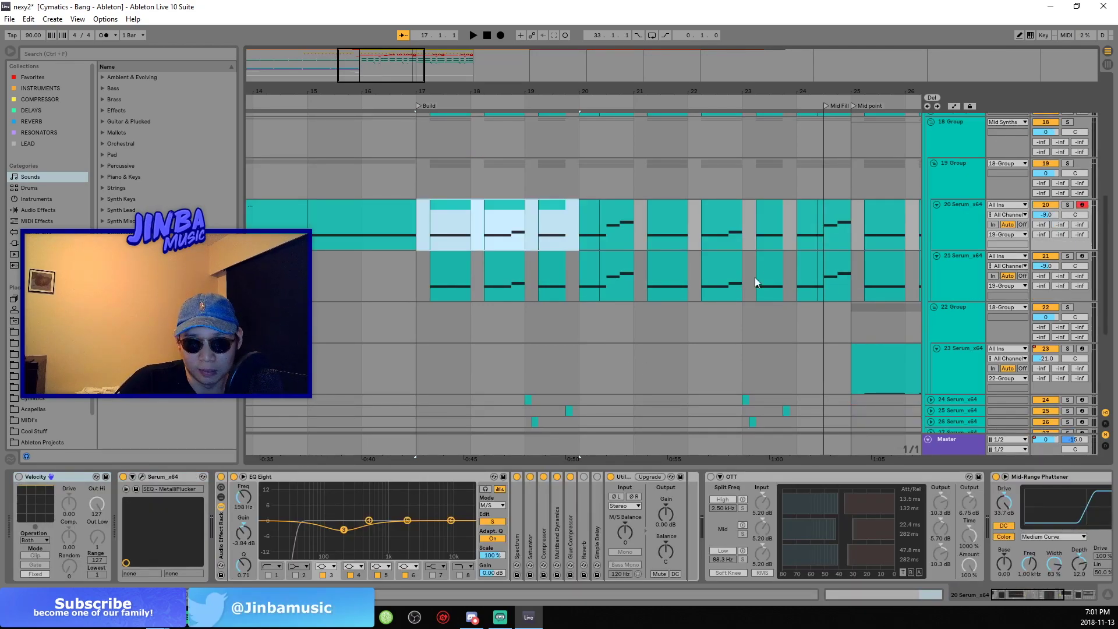
Show the device chain of the 19 Group track, followed by that of the Mid Synths group.
left_click(947, 172)
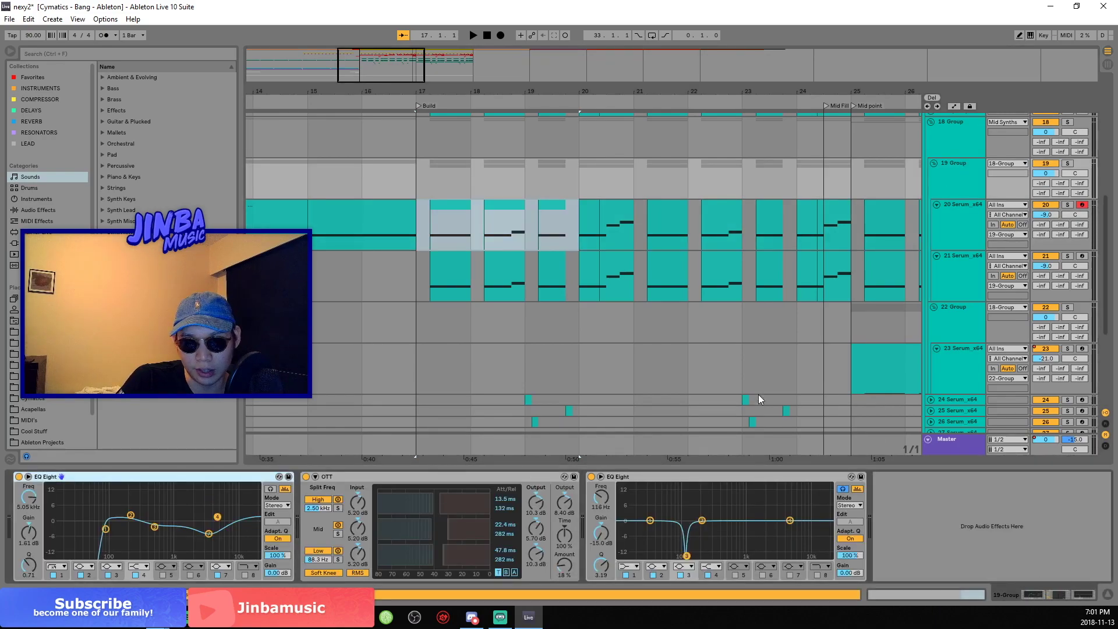
scroll(951, 256, "up", 5)
left_click(942, 233)
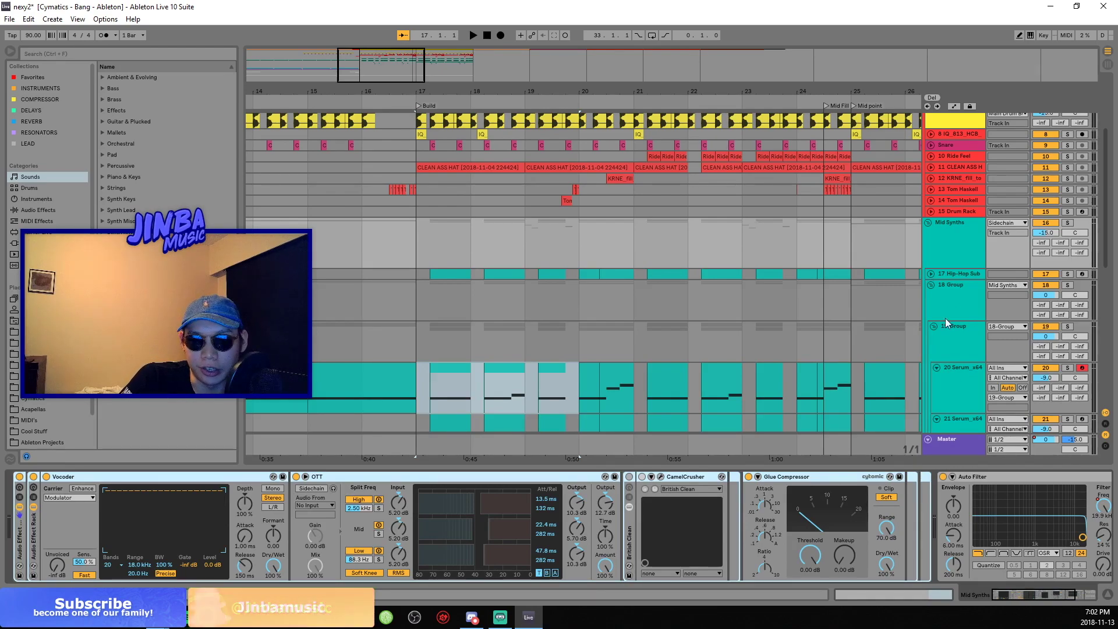
Solo the Mid Synths group and play it from the start of the build at bar 17.
scroll(932, 236, "down", 4)
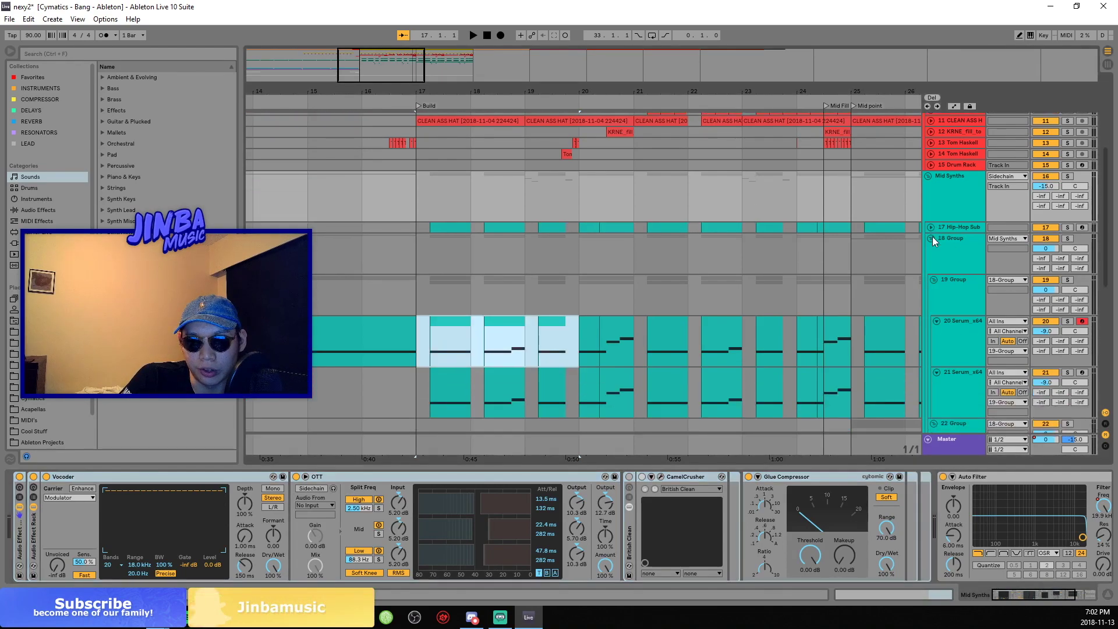
left_click(1066, 176)
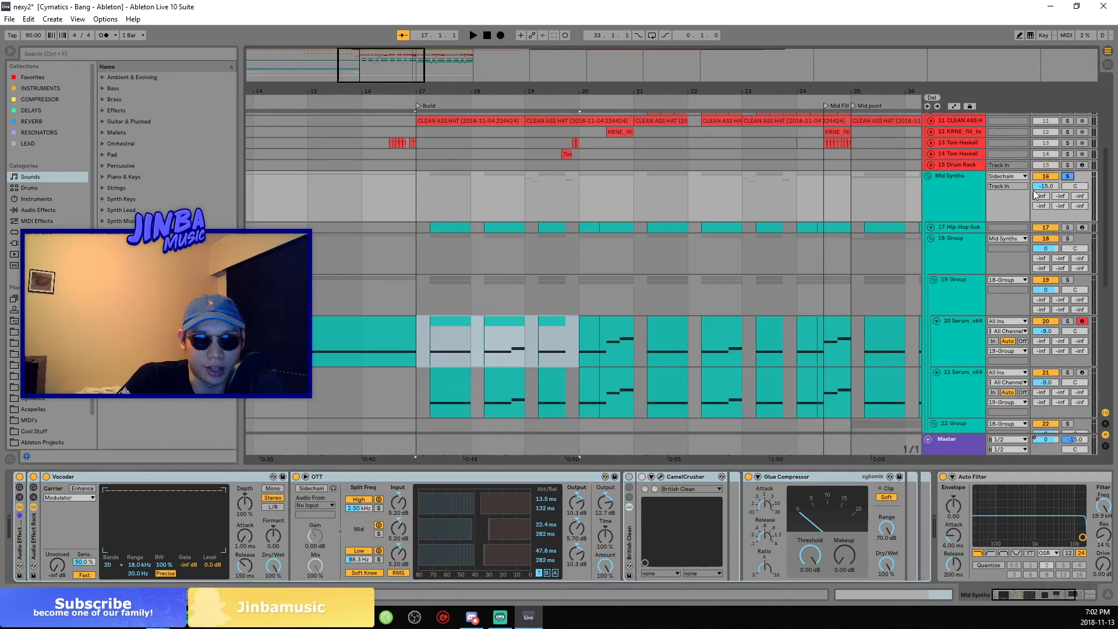
left_click(417, 306)
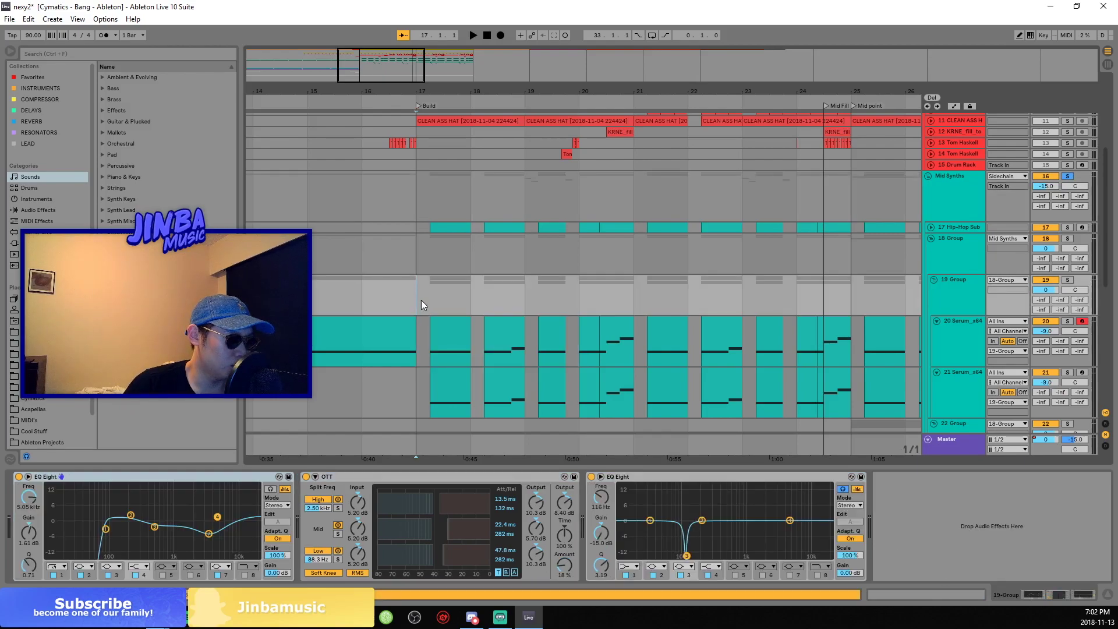
key("space")
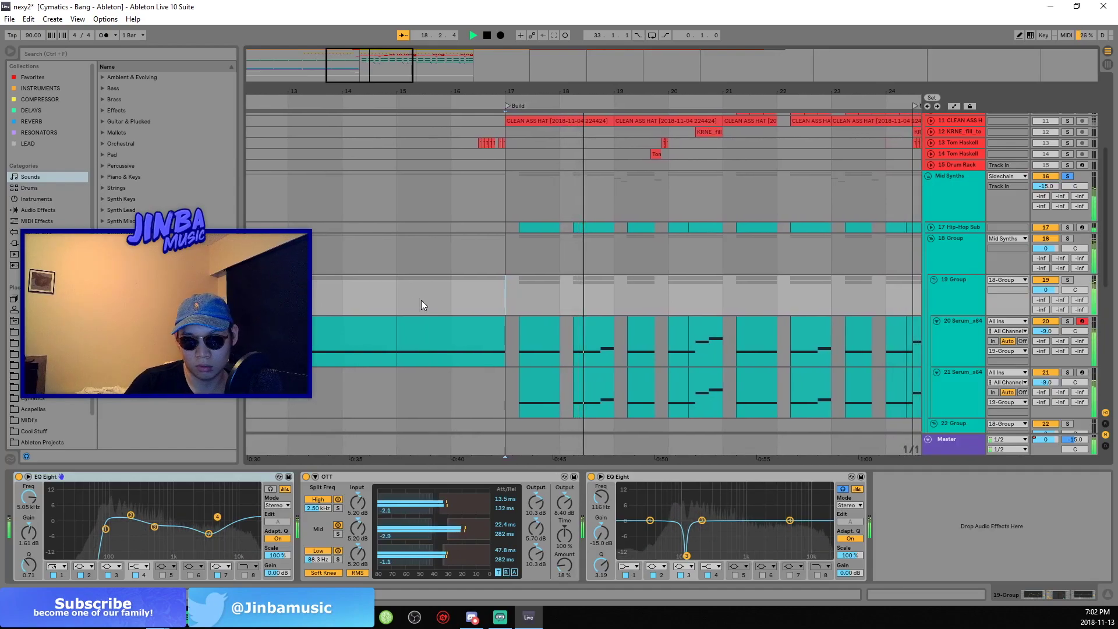
key("space")
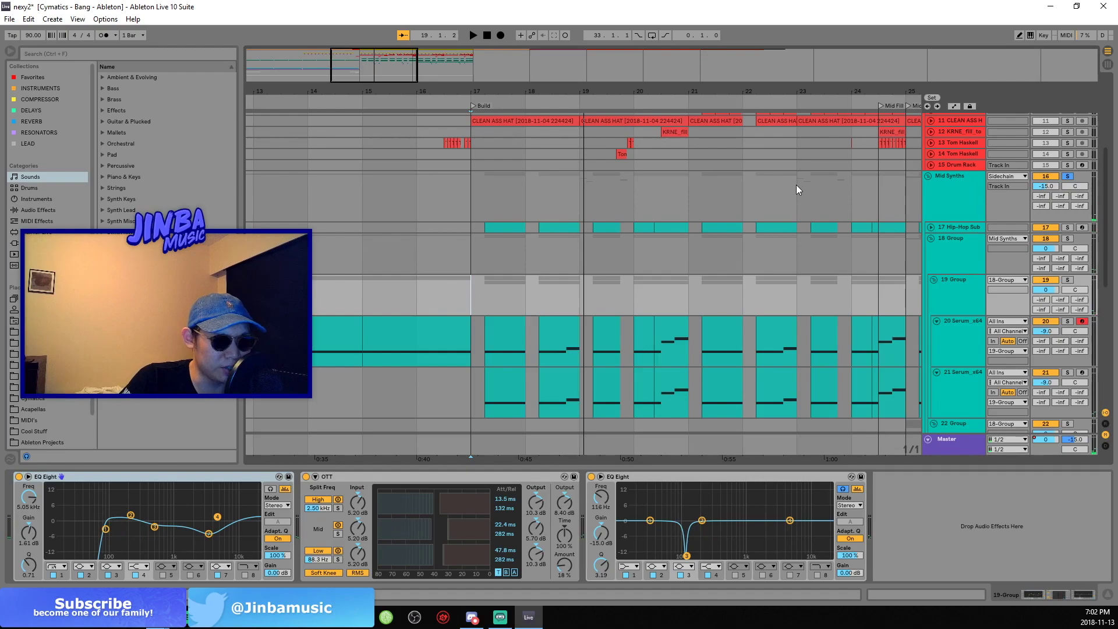
Group the Vocoder and OTT devices on the Mid Synths track into one audio effect rack.
key("minus")
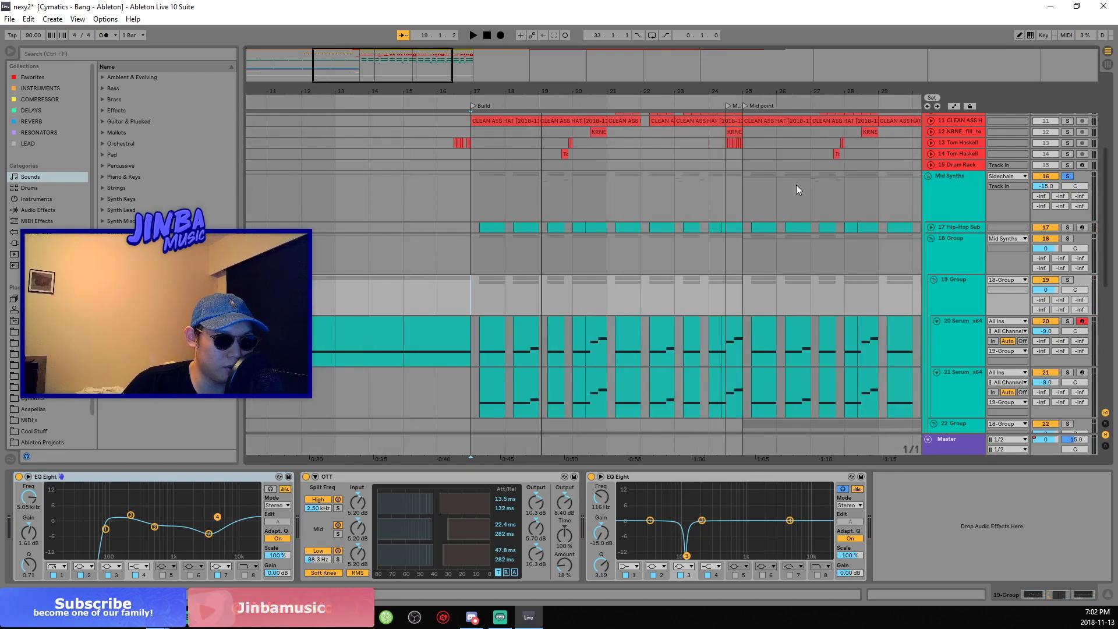
left_click(957, 249)
left_click(943, 194)
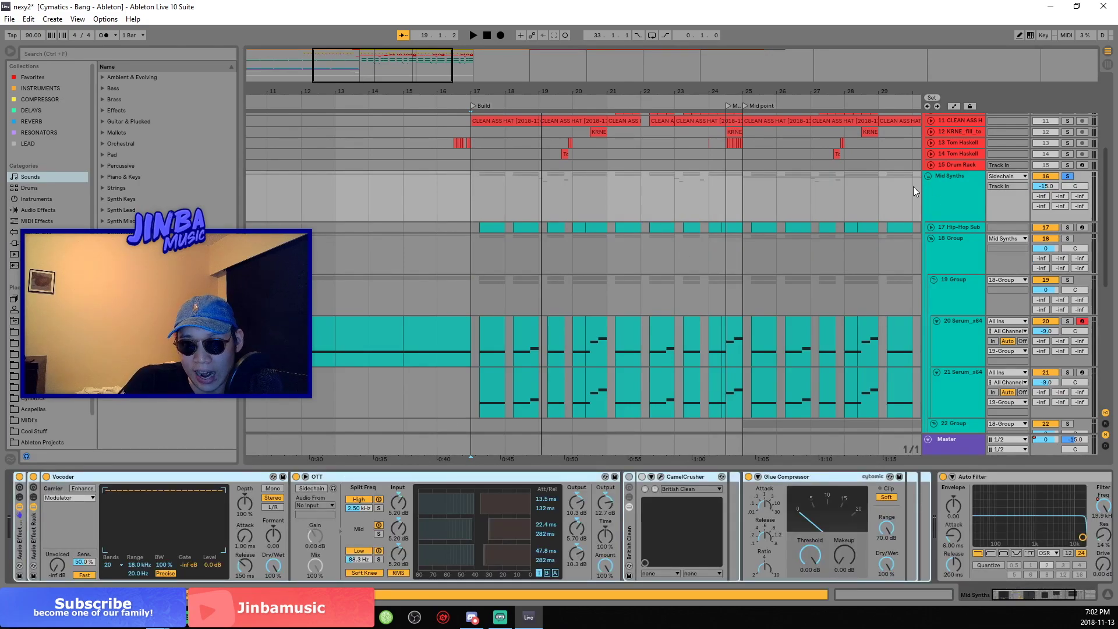
scroll(715, 229, "up", 1)
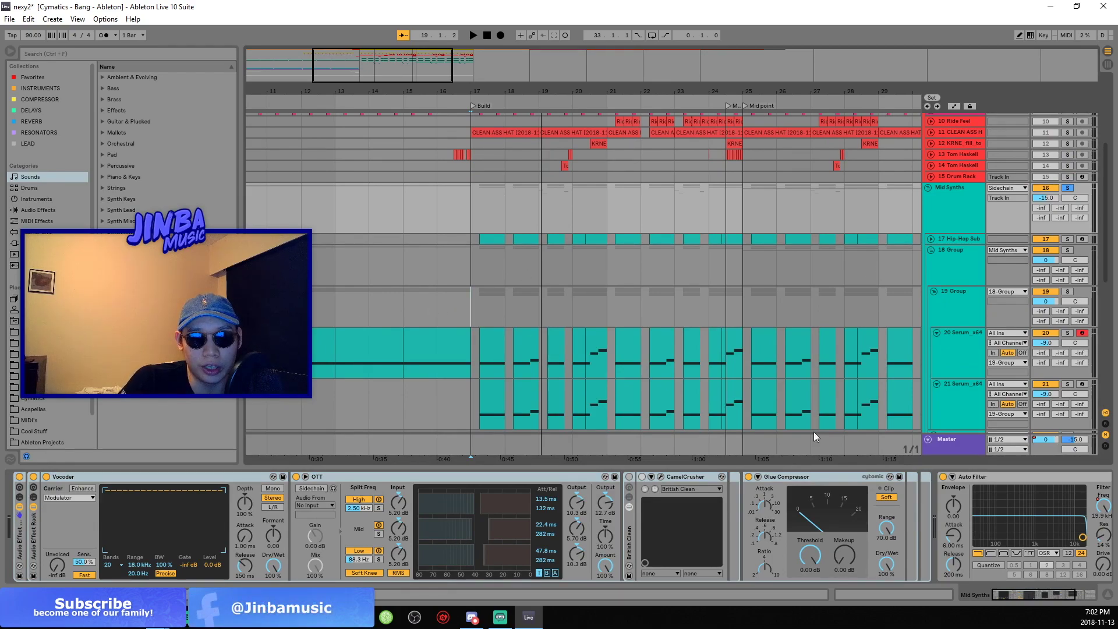
left_click(453, 478)
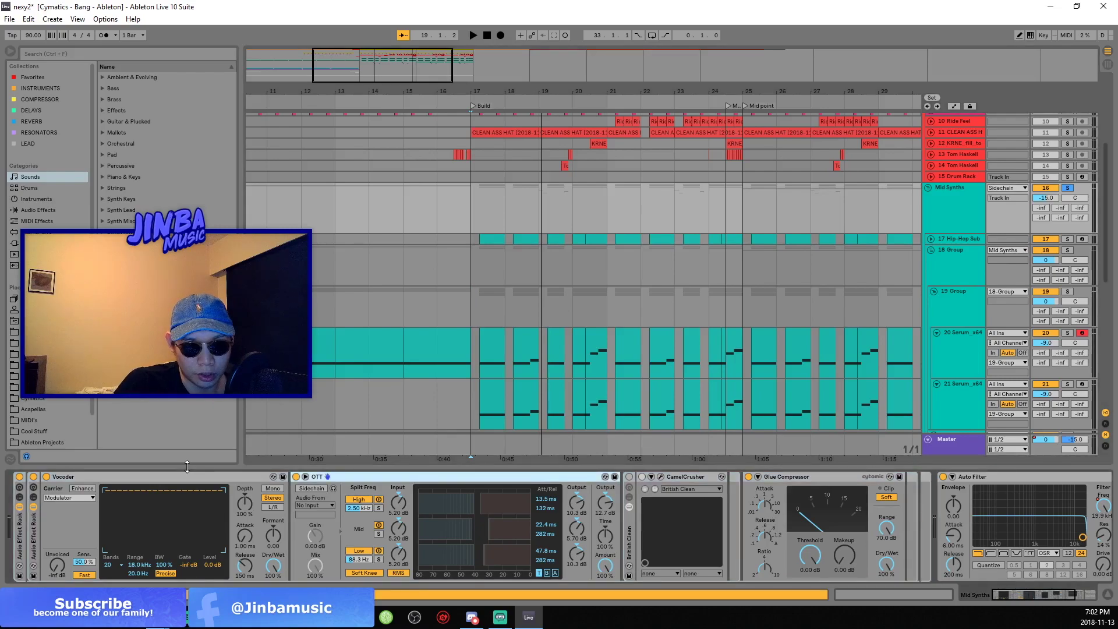
left_click(168, 479)
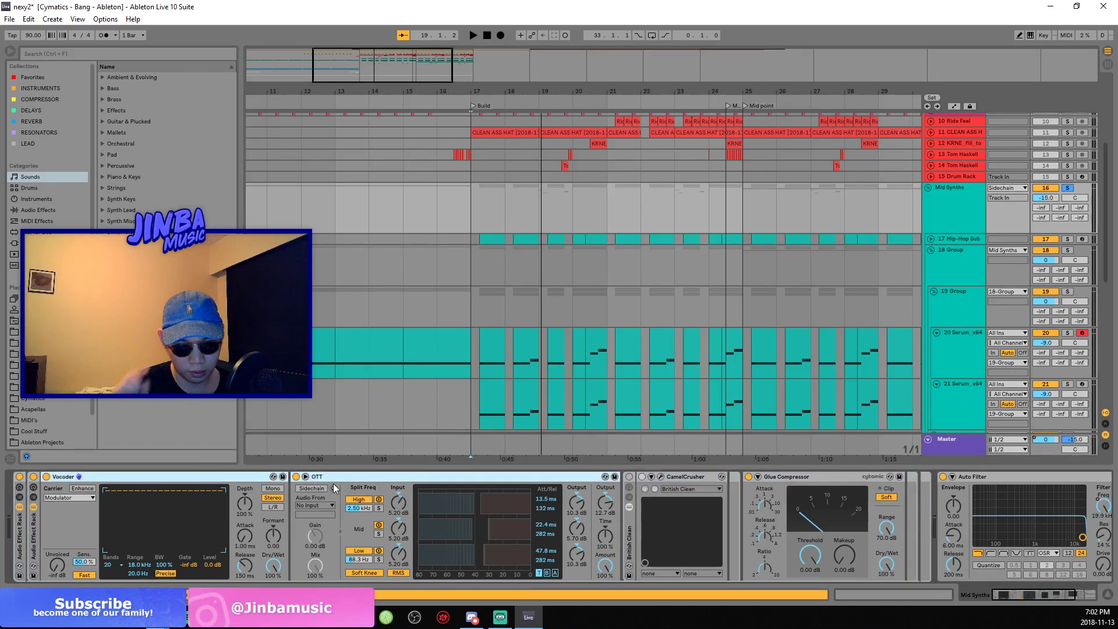
key("ctrl+g")
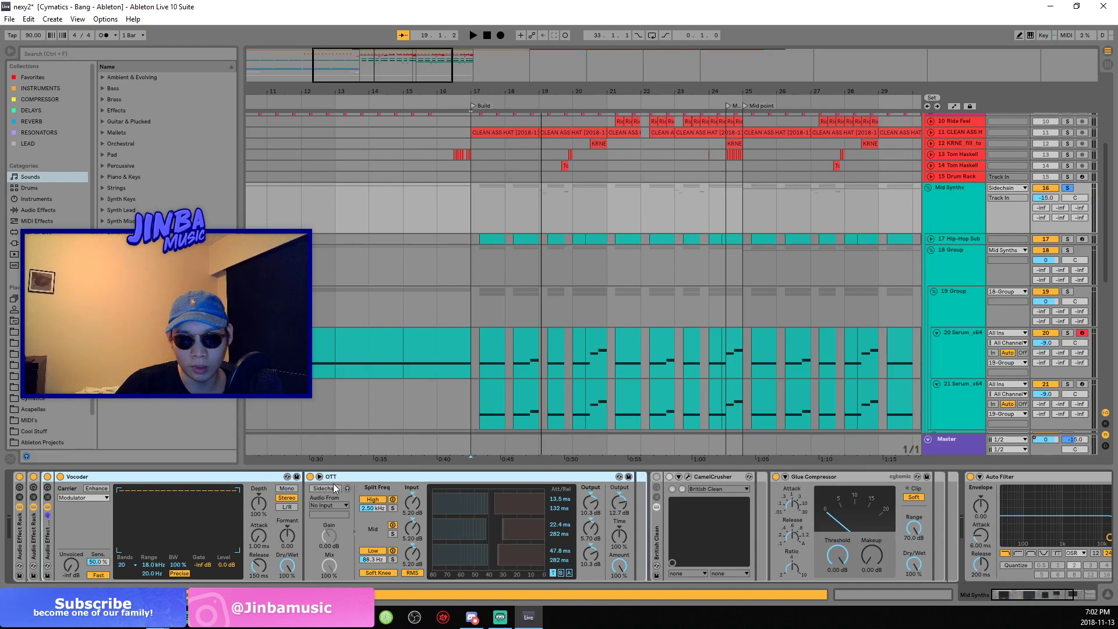
Play the full mix from bar 17 with the Vocoder and OTT rack bypassed and Mid Synths unsoloed.
left_click(48, 477)
left_click(1066, 188)
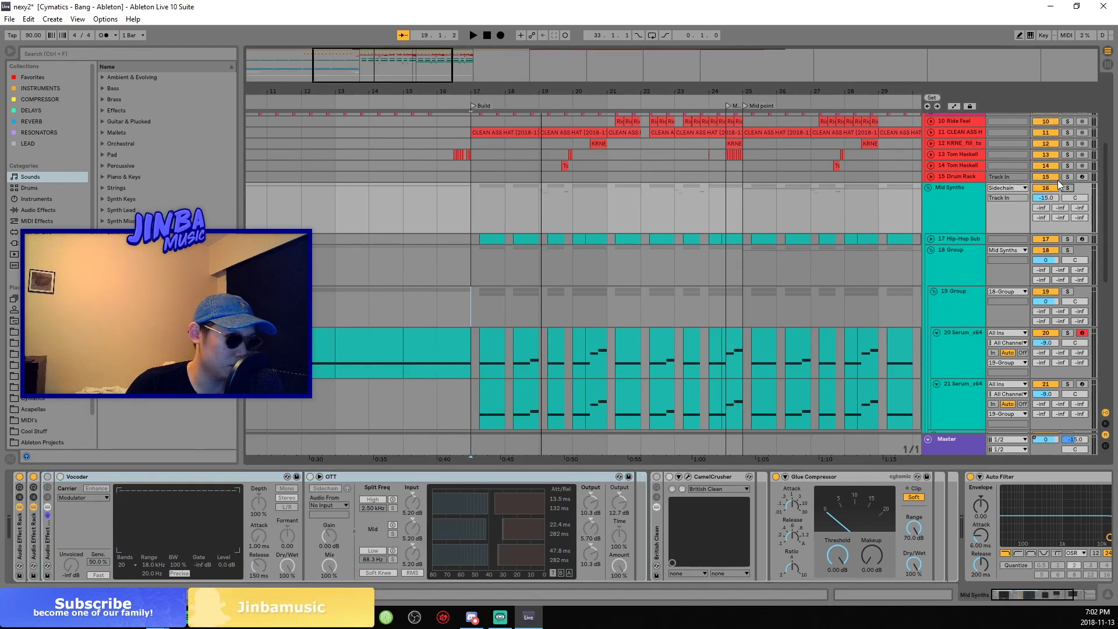
key("space")
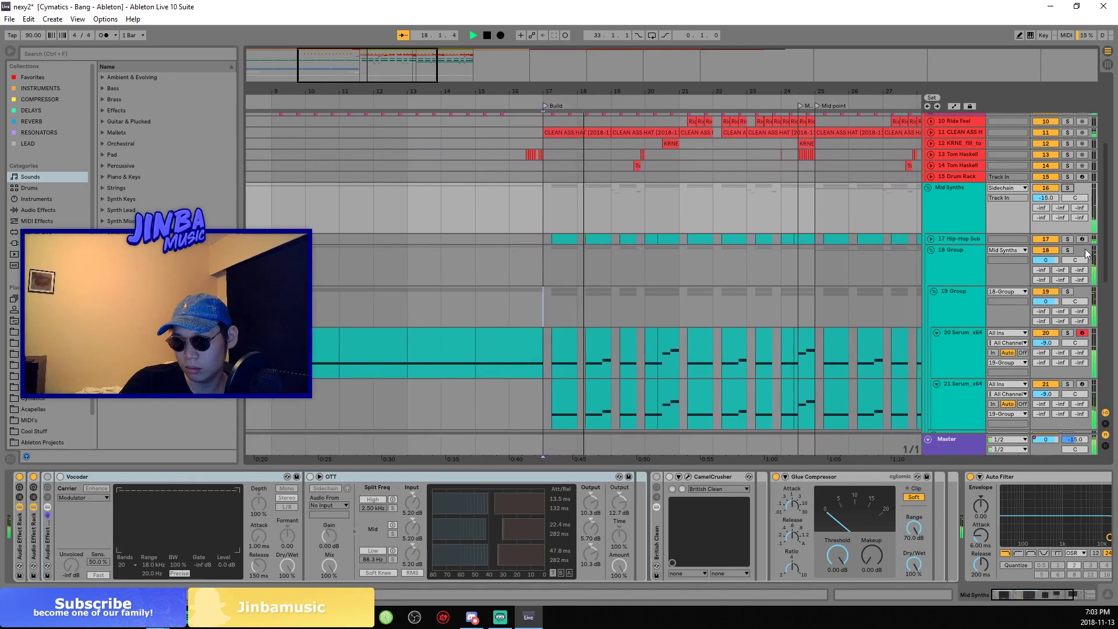
left_click_drag(1046, 200, 1045, 183)
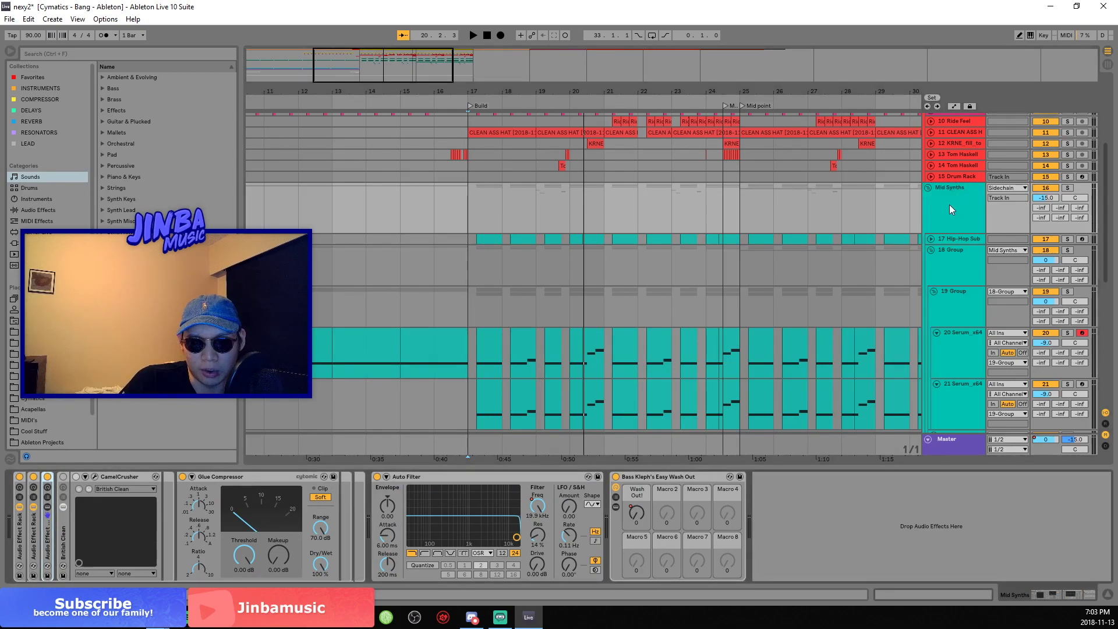
Unfold the rack holding the Vocoder and OTT, and play the full mix from the build with the rack active.
double_click(31, 540)
double_click(31, 540)
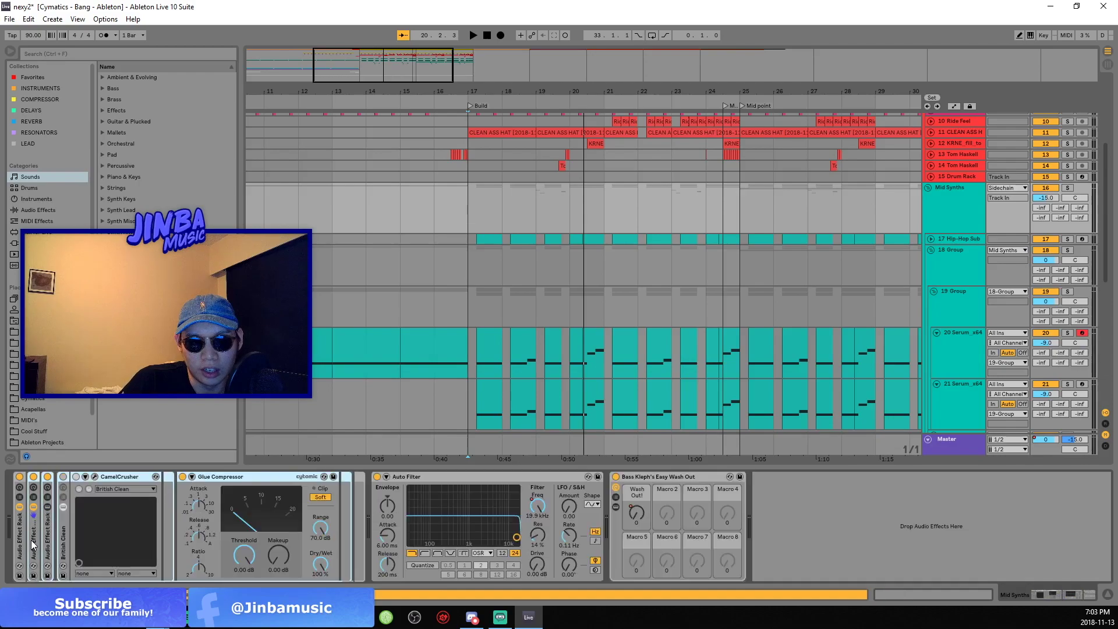
double_click(19, 547)
double_click(19, 549)
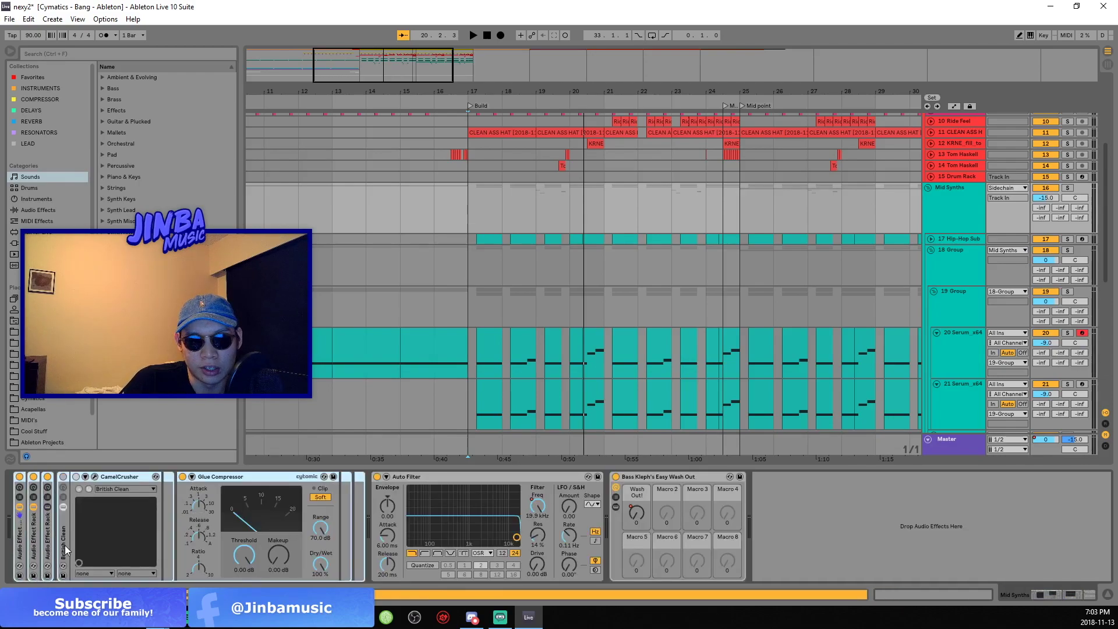
double_click(48, 546)
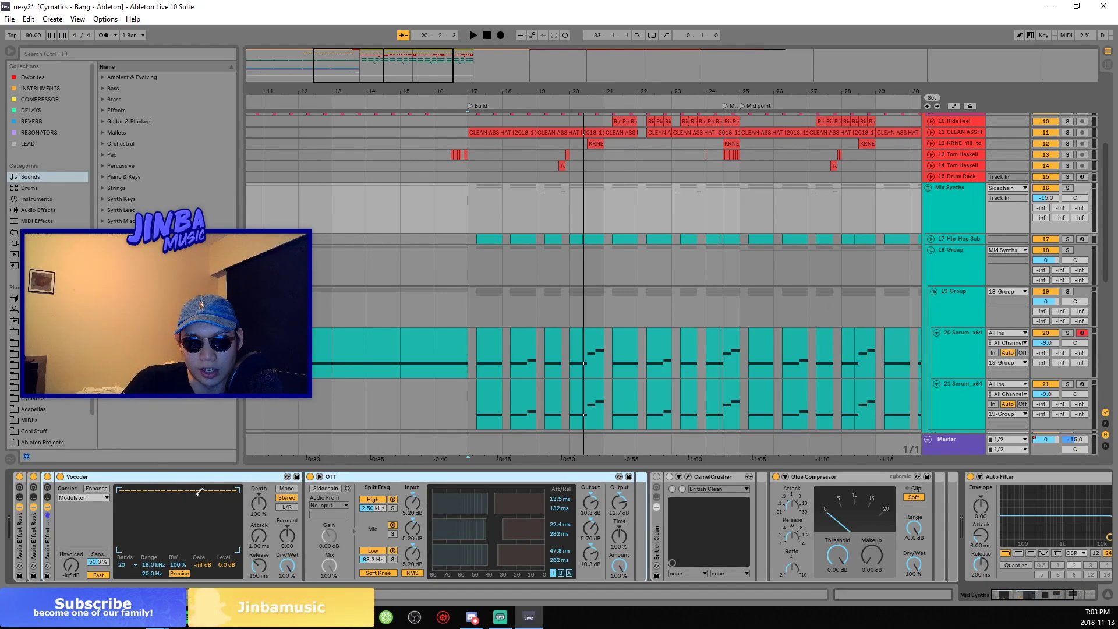
key("space")
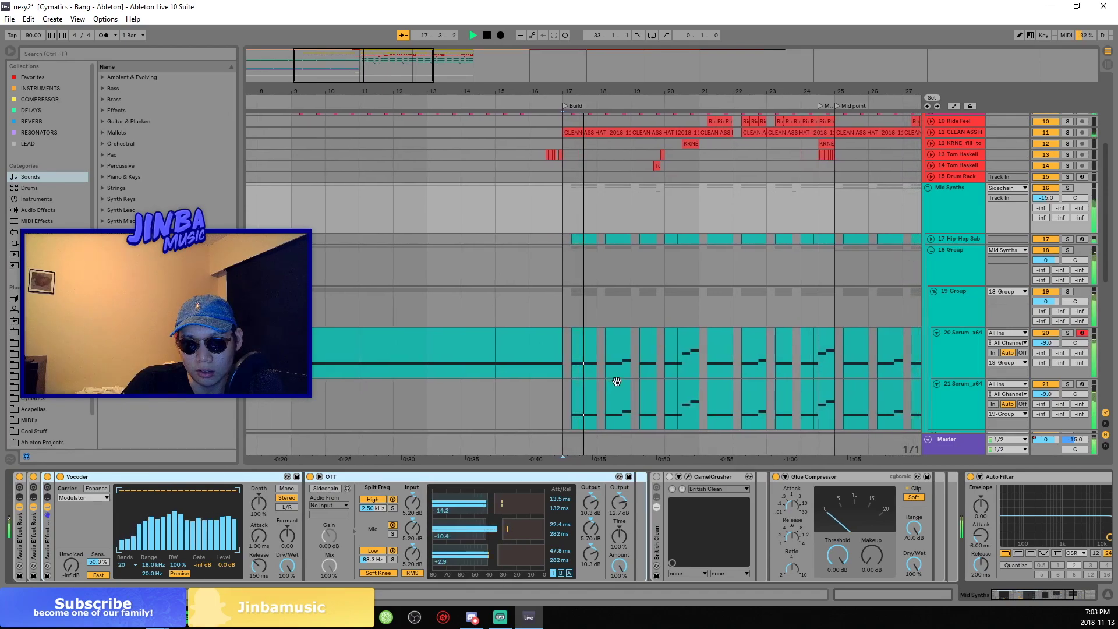
key("space")
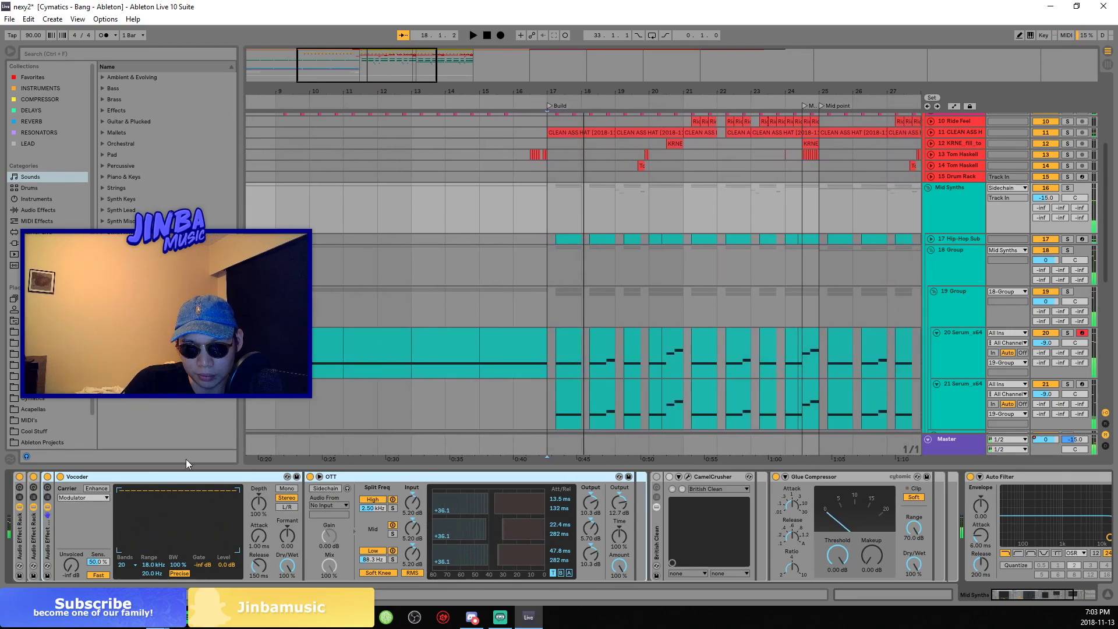
Solo the Mid Synths group and compare its playback with the Vocoder switched off and on.
left_click(1069, 188)
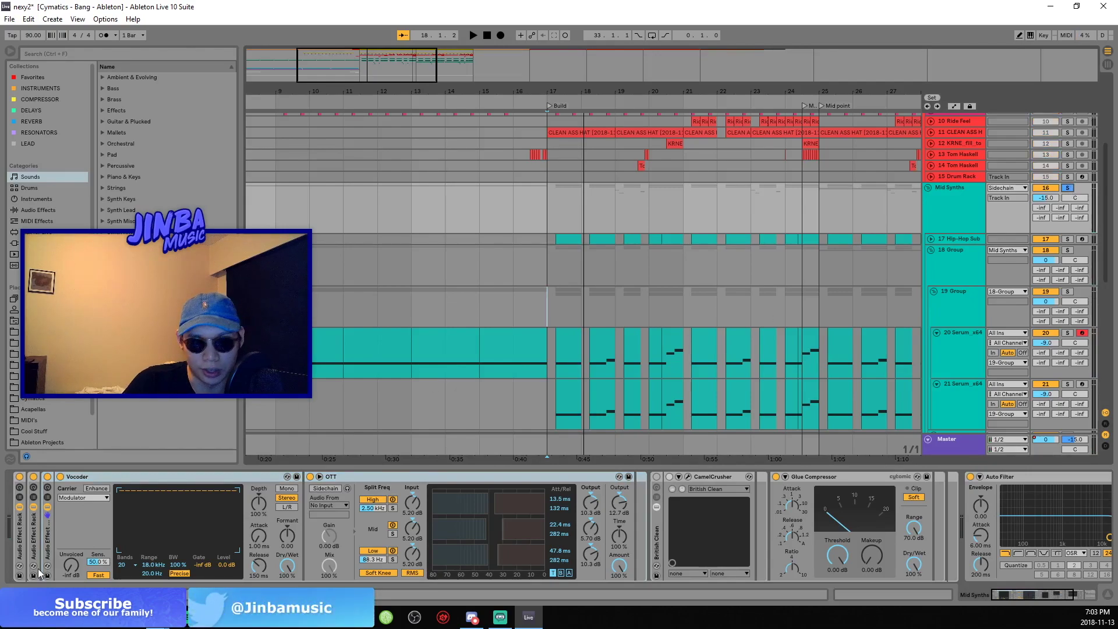
key("space")
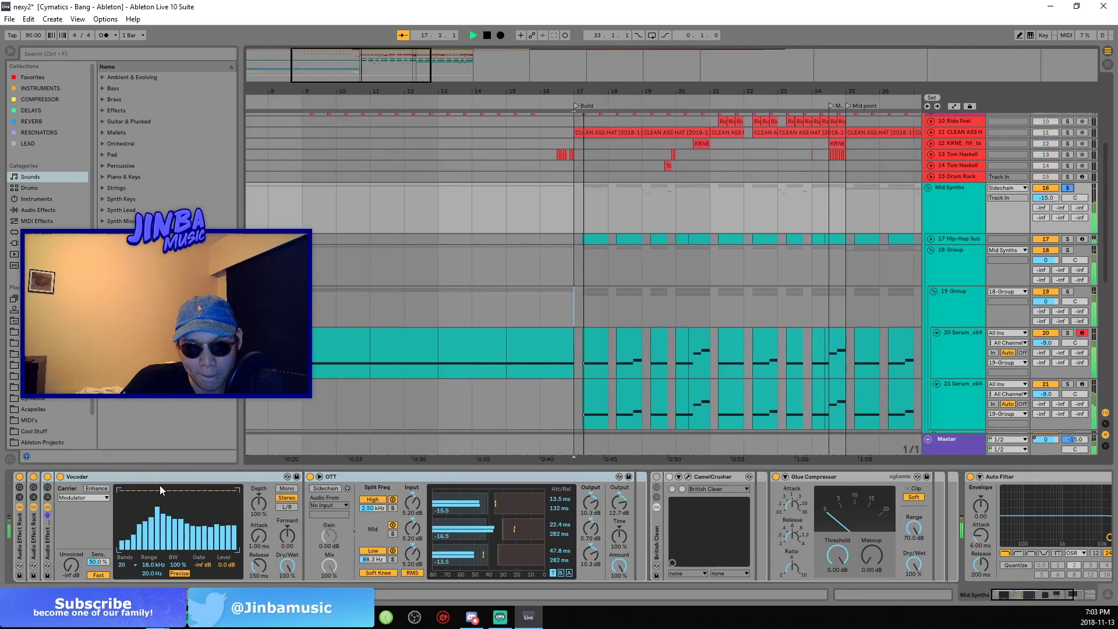
left_click(61, 477)
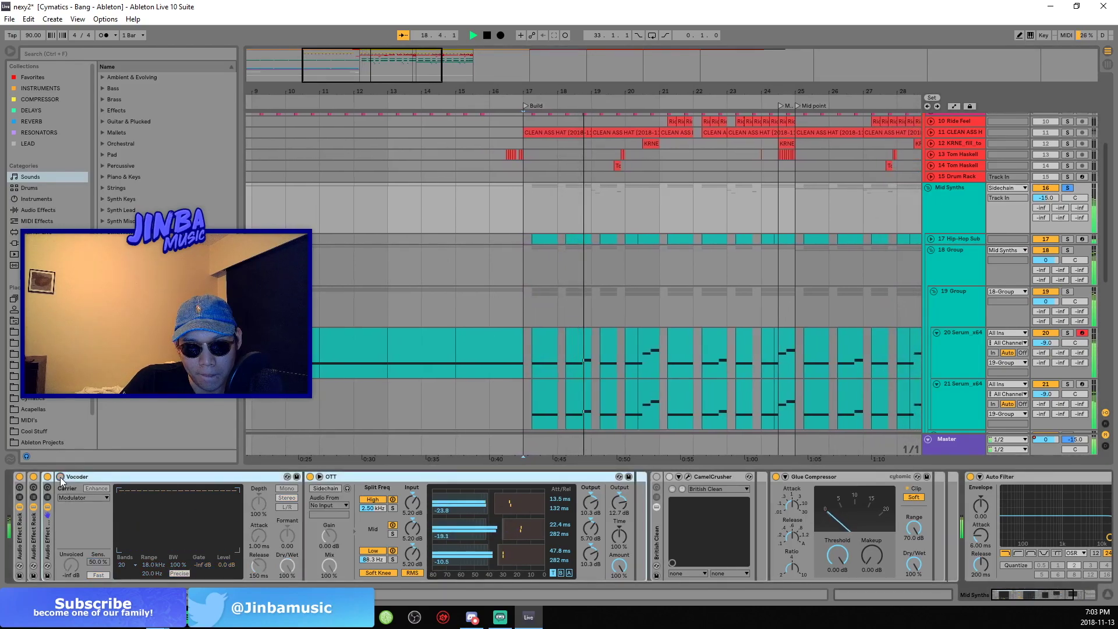
left_click(60, 478)
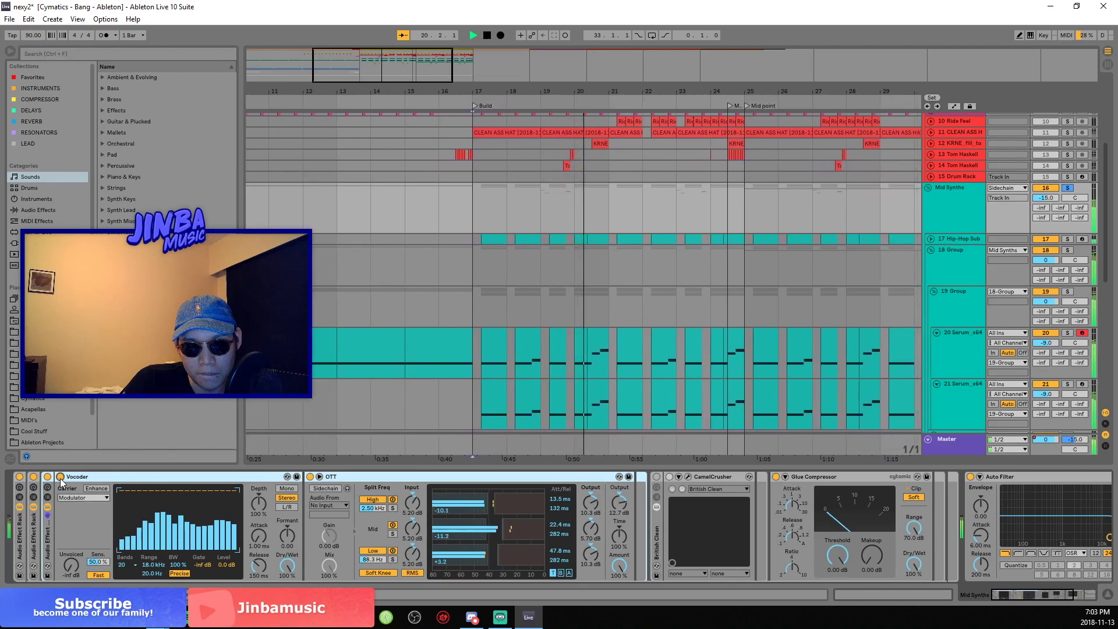
left_click(60, 478)
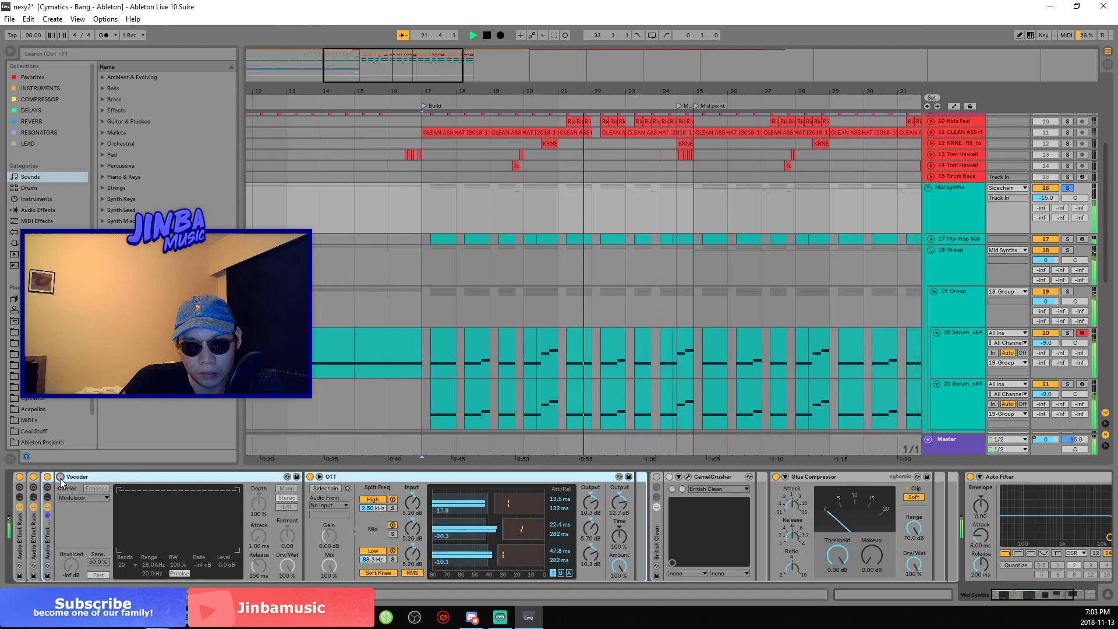
left_click(61, 477)
key("space")
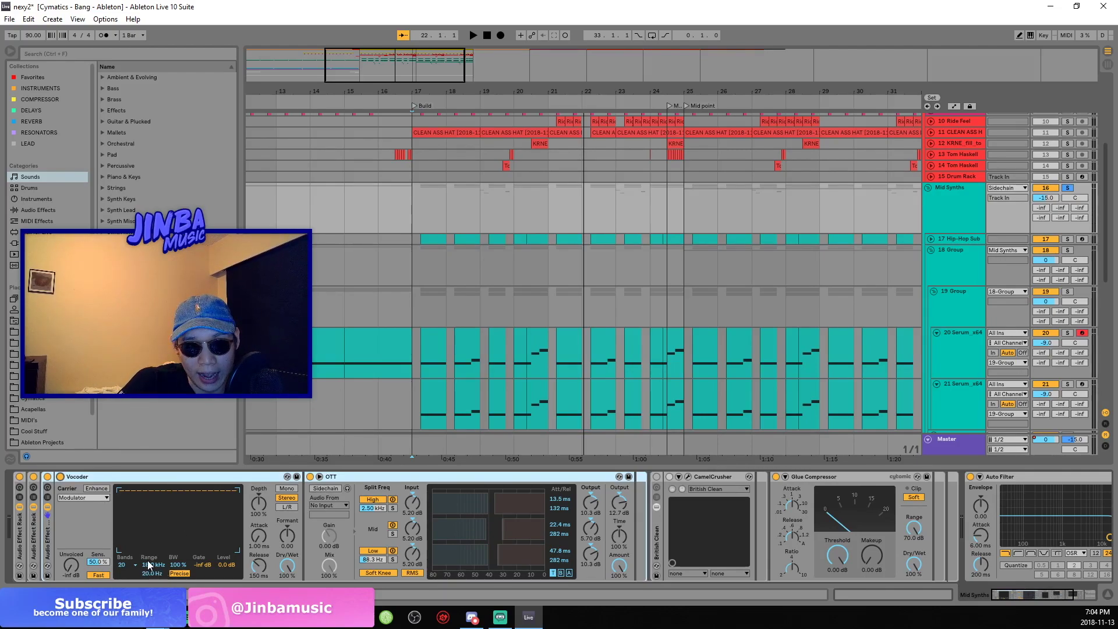
Switch off OTT on Mid Synths and compare the soloed playback from the build with the Vocoder off and on.
left_click(84, 496)
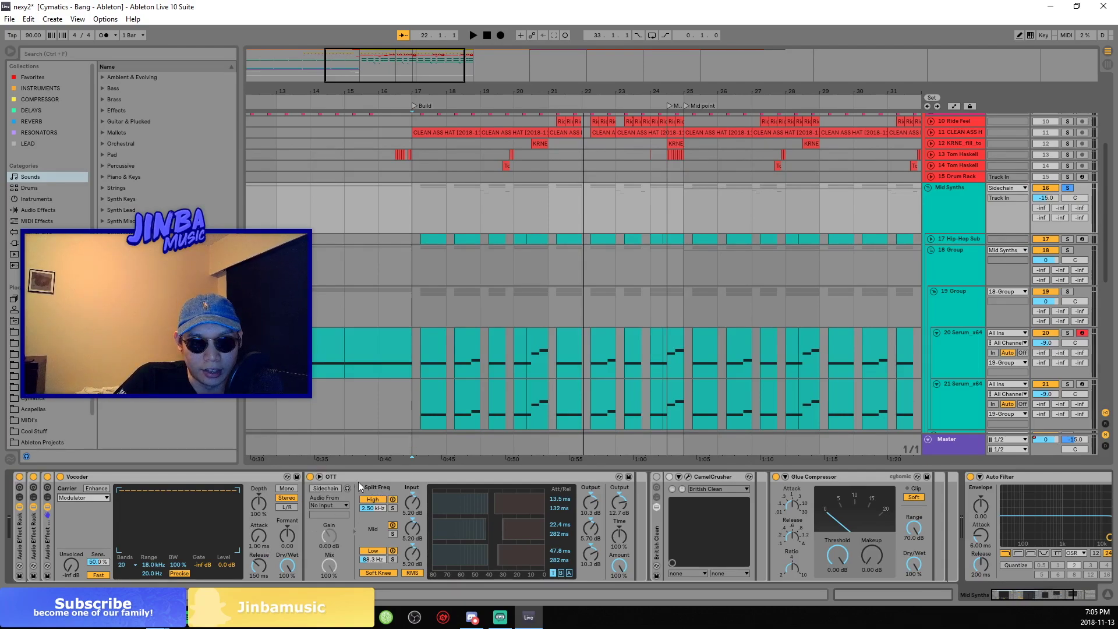
left_click(311, 477)
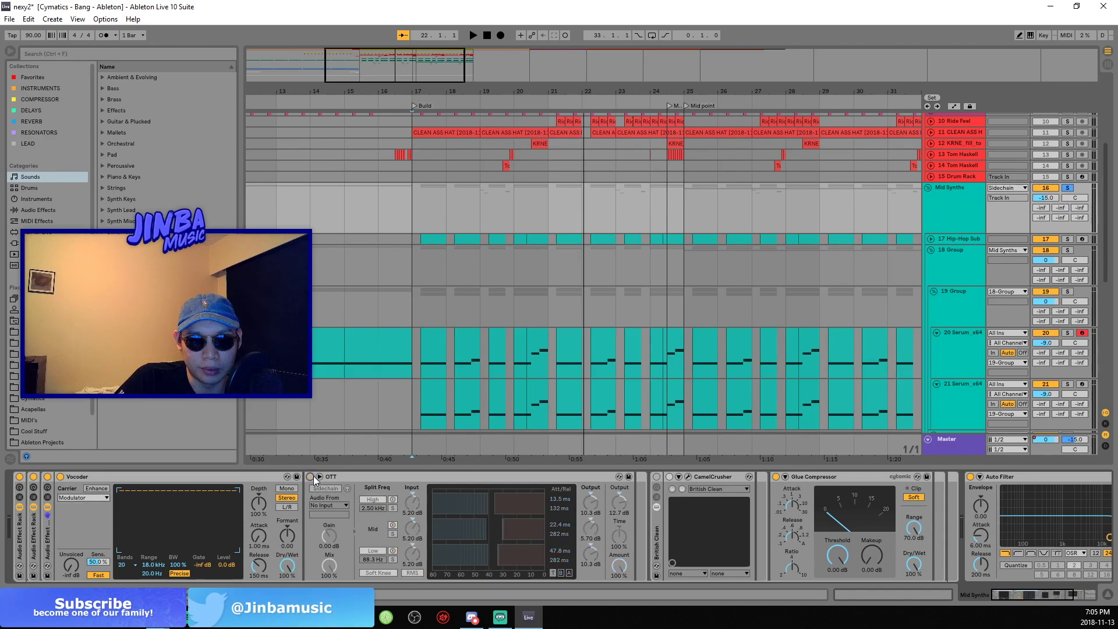
key("space")
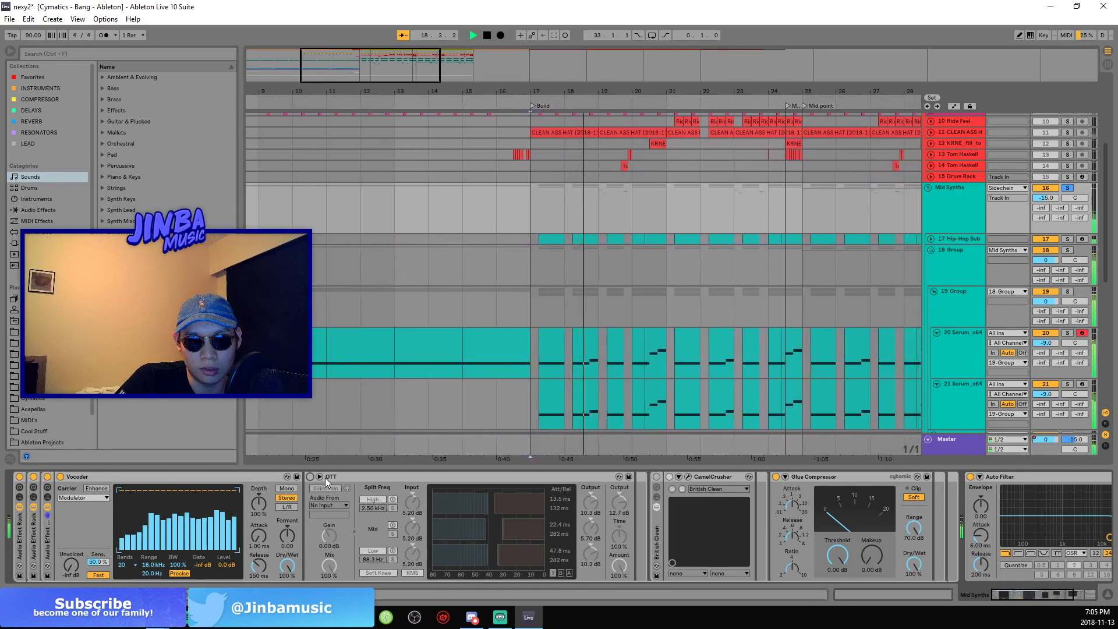
left_click(60, 477)
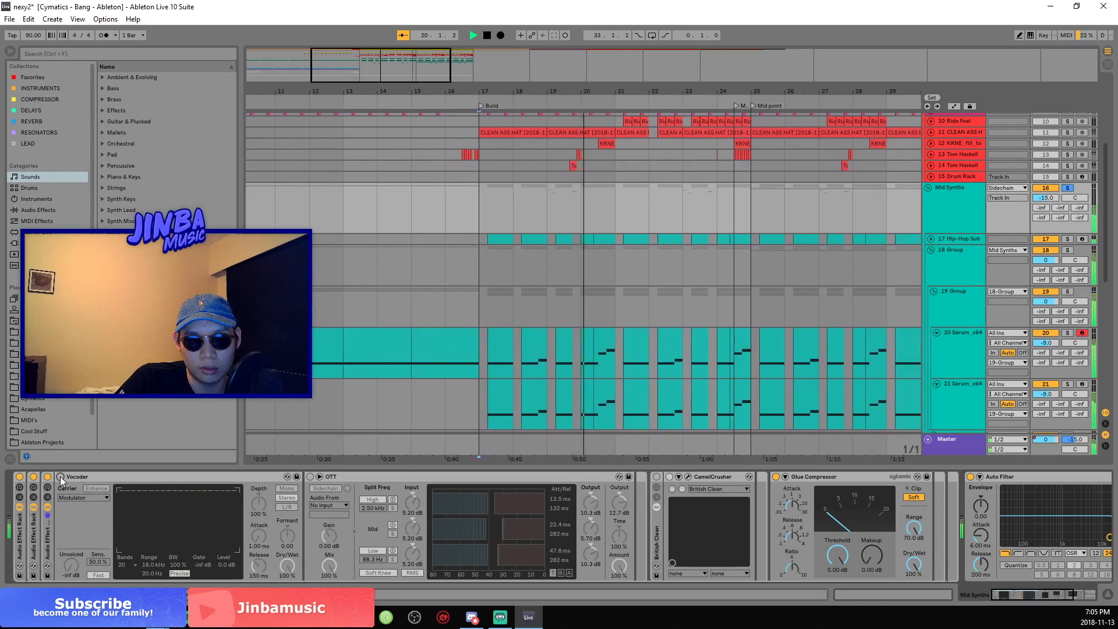
left_click(60, 477)
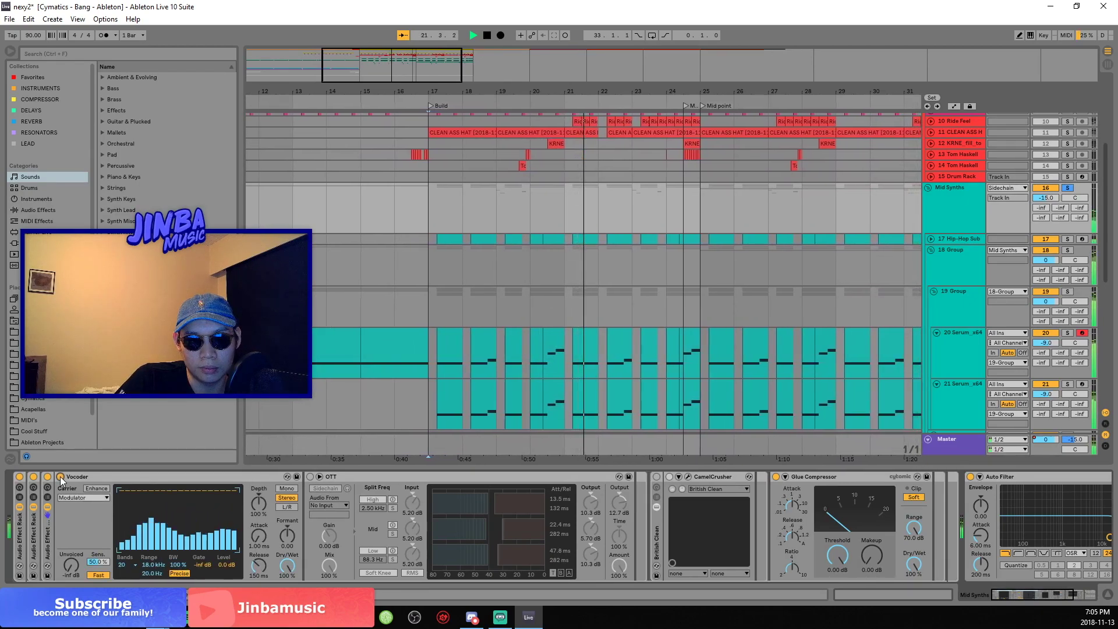
key("space")
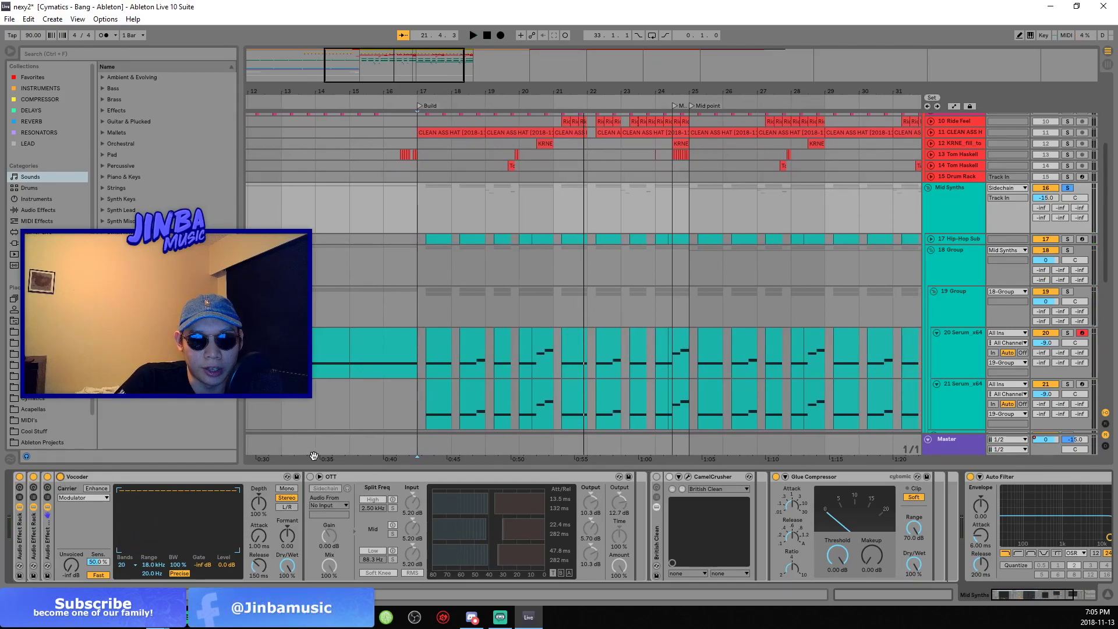
Reactivate OTT after the Vocoder and play the start of the build with both devices active.
left_click(310, 477)
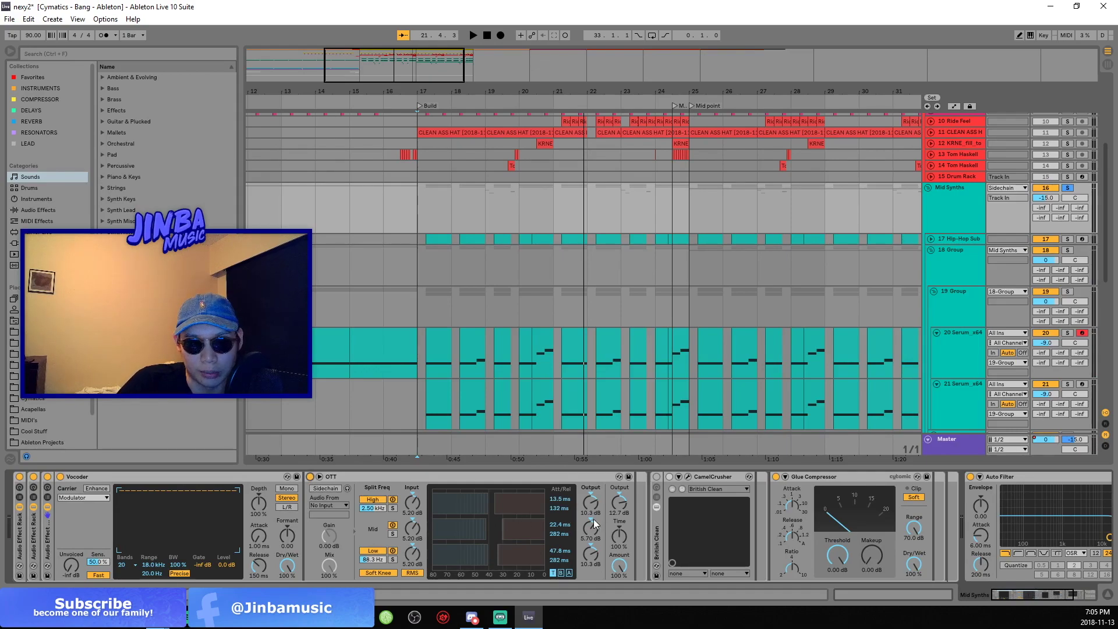
key("space")
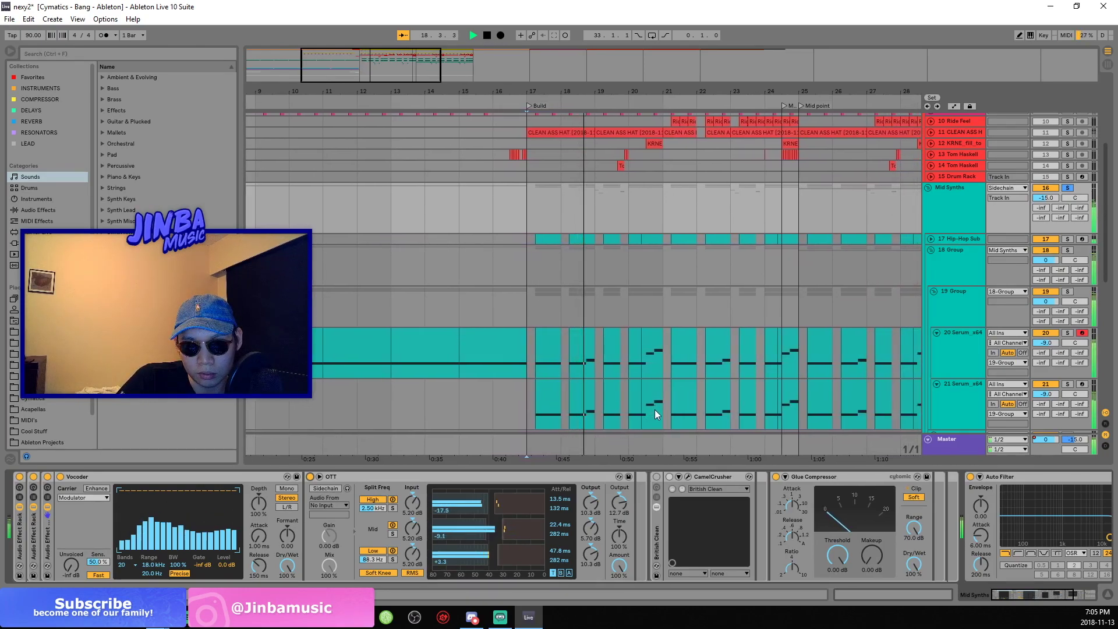
key("space")
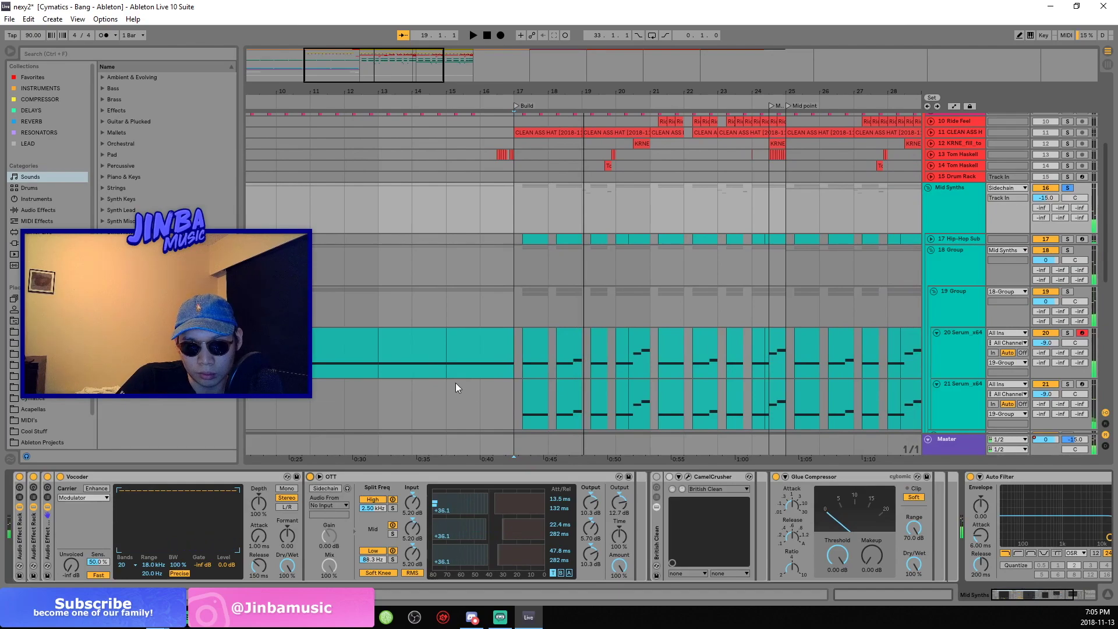
Inspect the effects on 18 Group and Mid Synths, and check the Vocoder's carrier setting without changing it from Modulator.
scroll(456, 385, "down", 3)
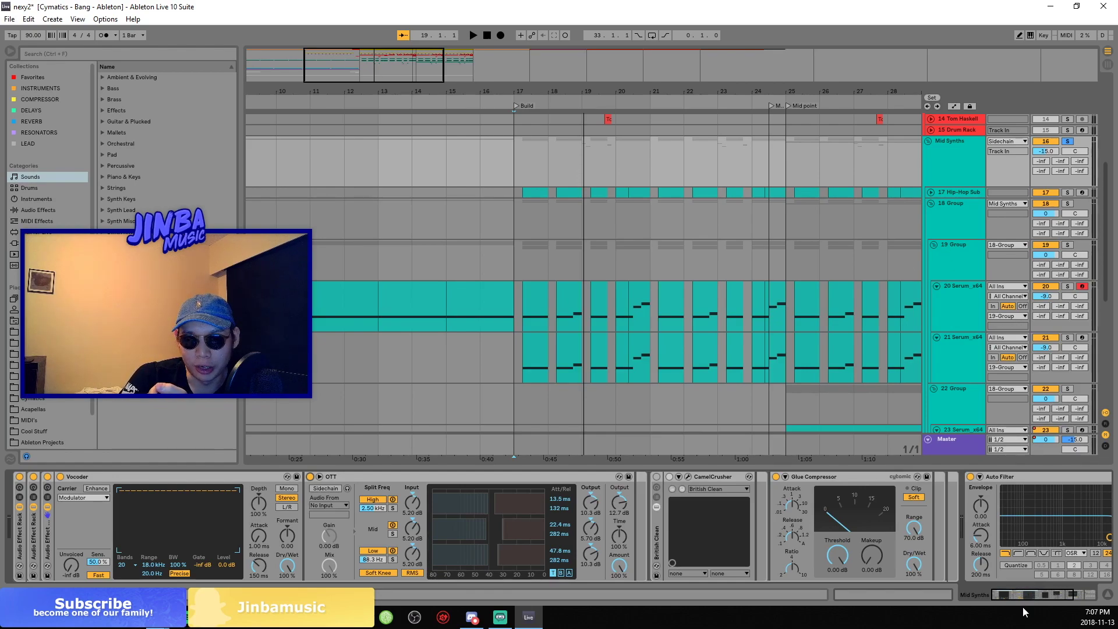
mouse_move(1022, 590)
left_mouse_down()
mouse_move(1075, 590)
mouse_move(1019, 588)
left_mouse_up()
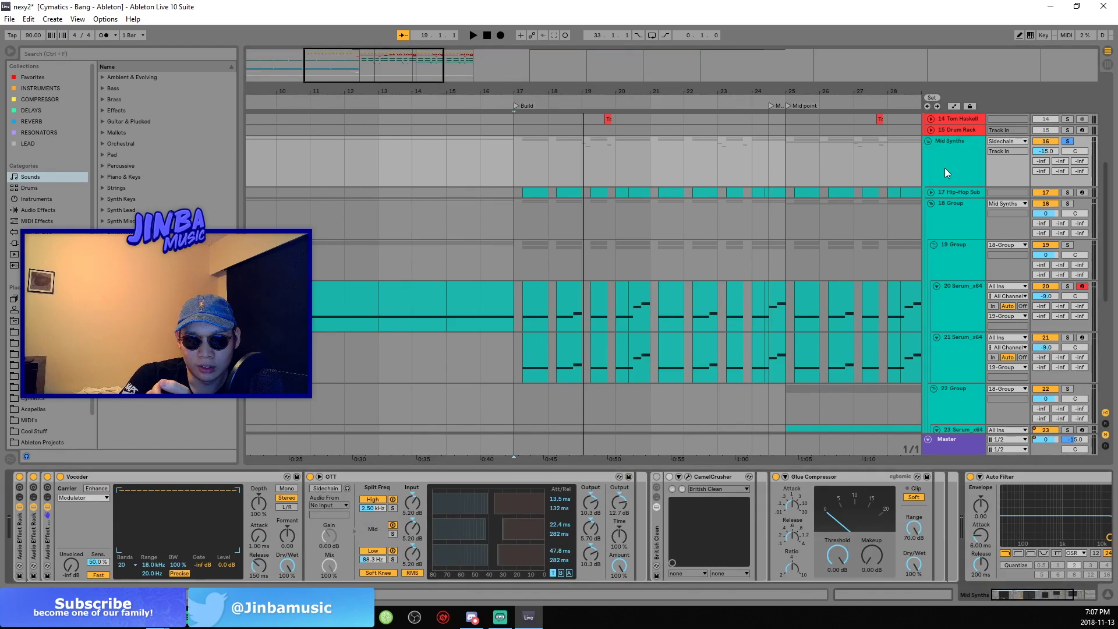
left_click(950, 218)
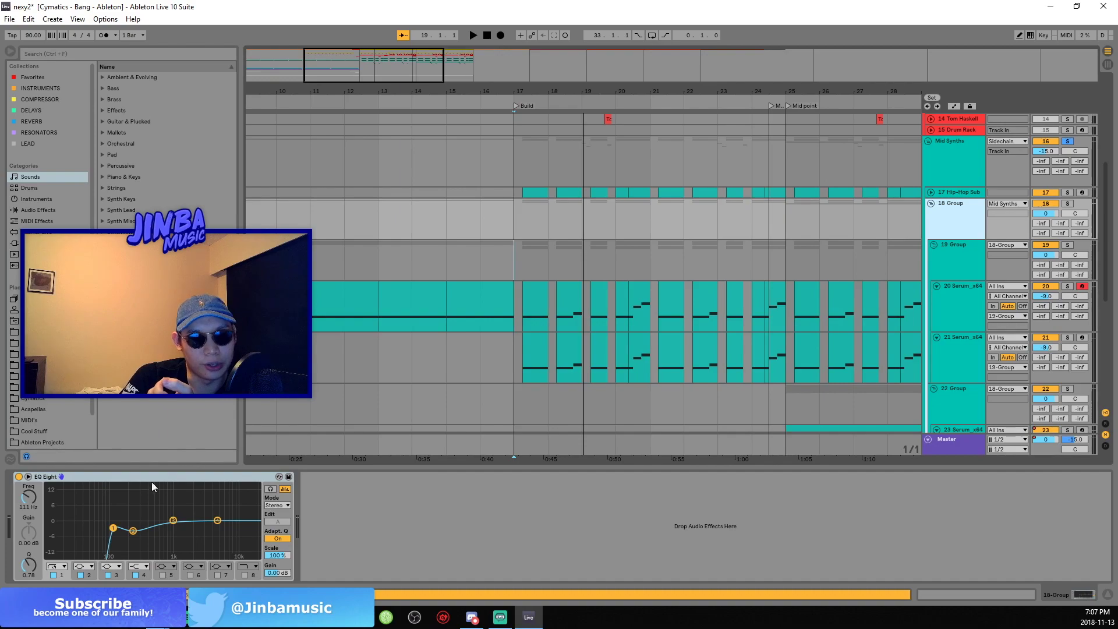
left_click(948, 170)
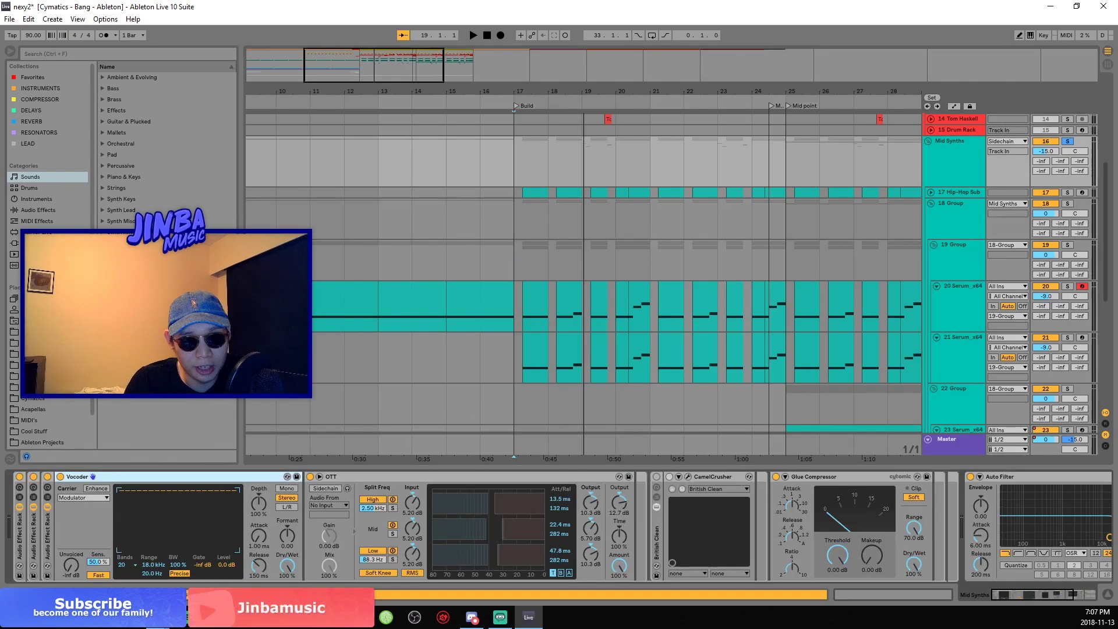
left_click(81, 498)
left_click(80, 501)
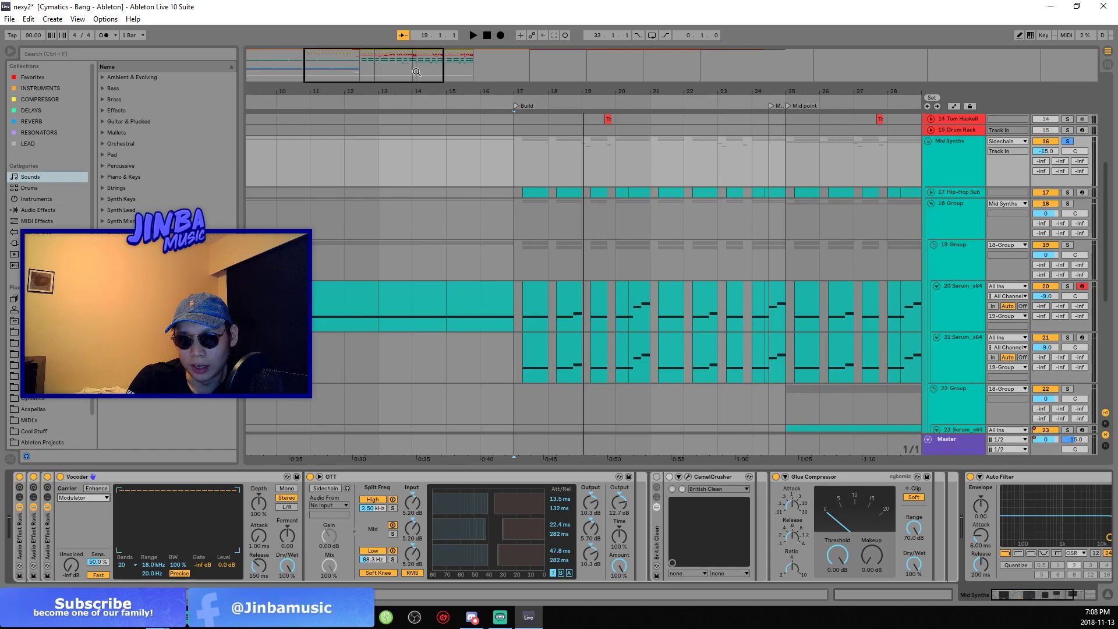
Place the playback start at bar 17, where the build begins, on the 18 Group track.
left_click(510, 261)
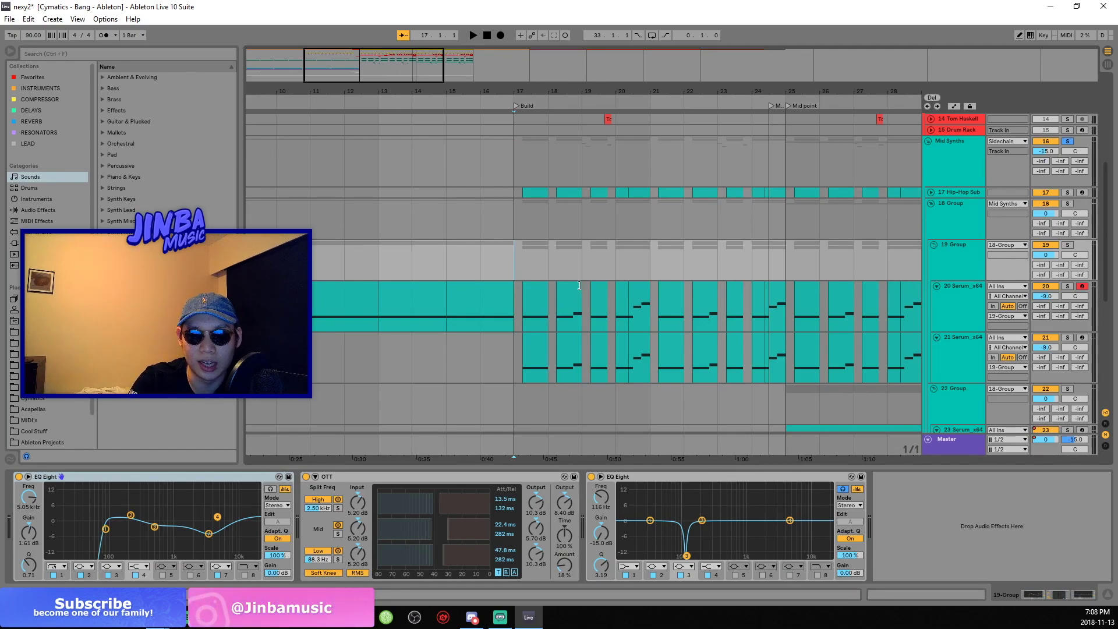
scroll(712, 214, "up", 8)
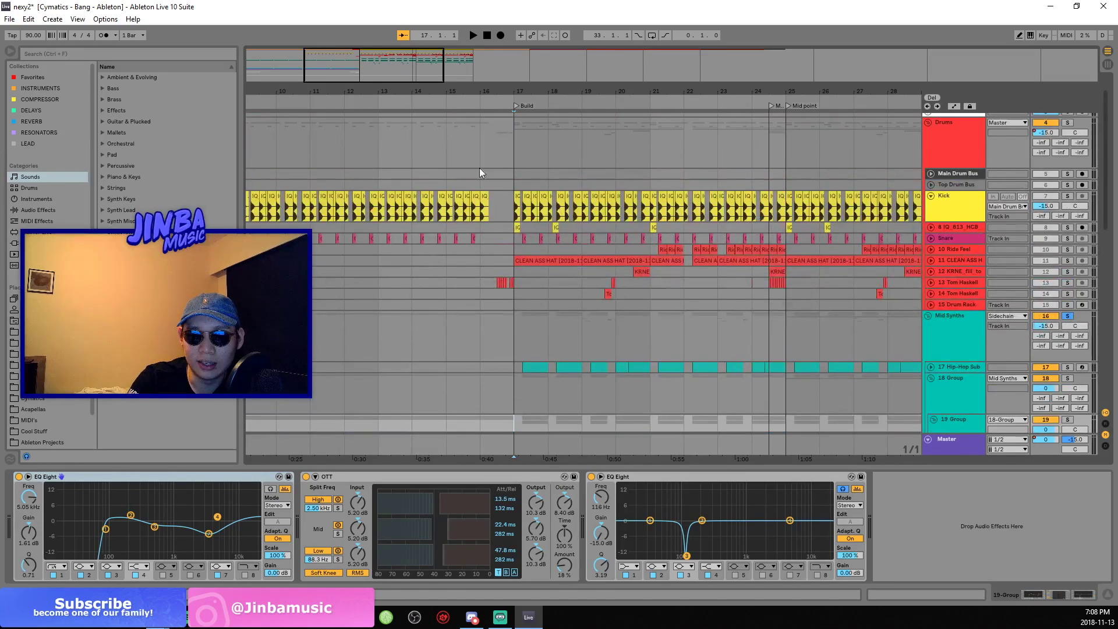
left_click_drag(407, 75, 420, 70)
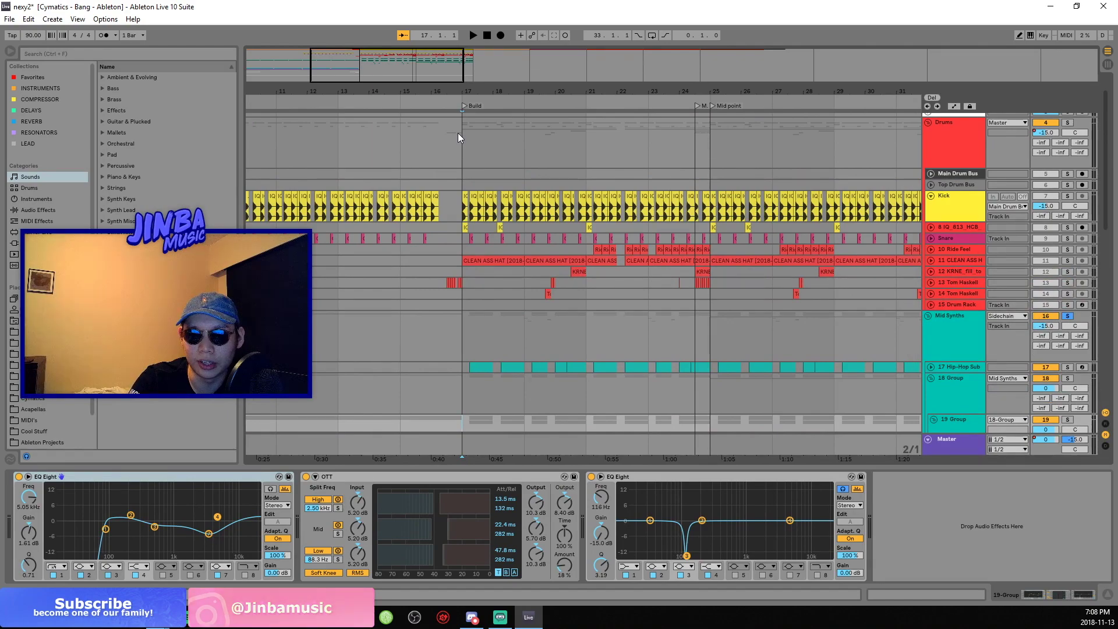
scroll(458, 133, "down", 4)
left_click(467, 318)
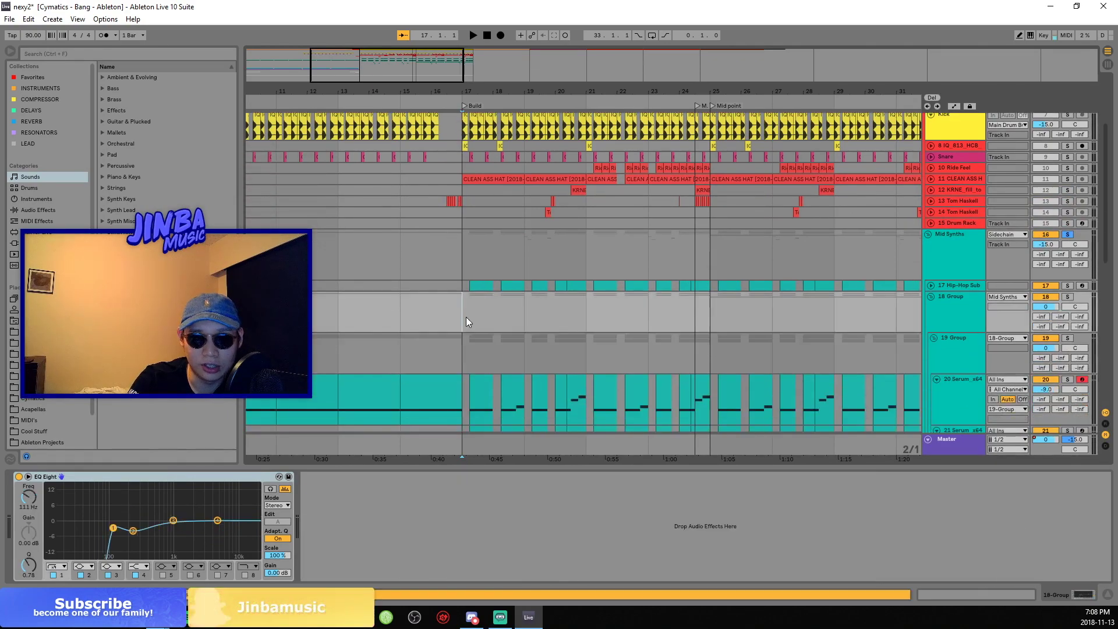